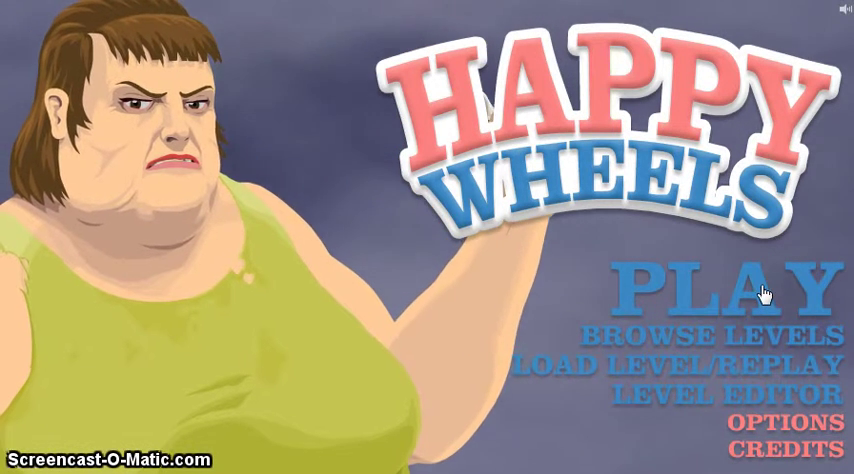
- Browse this week's newest user-submitted levels and expand the Pogo Parkour! details
left_click(763, 295)
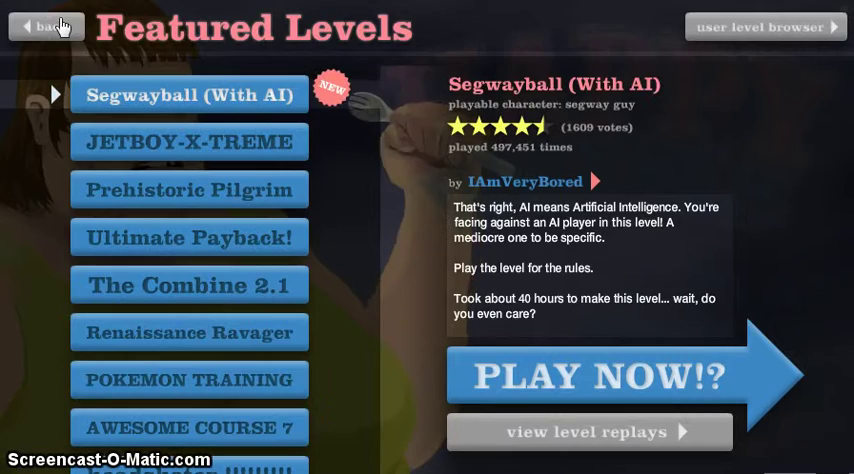
left_click(50, 20)
left_click(722, 333)
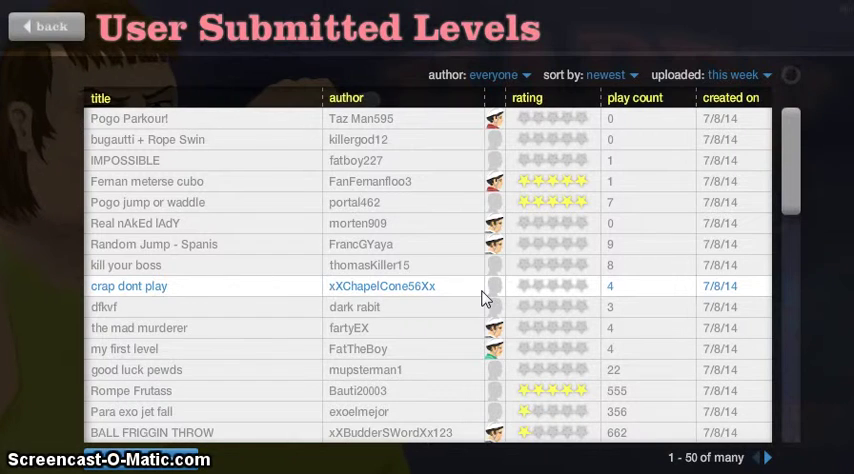
left_click(150, 121)
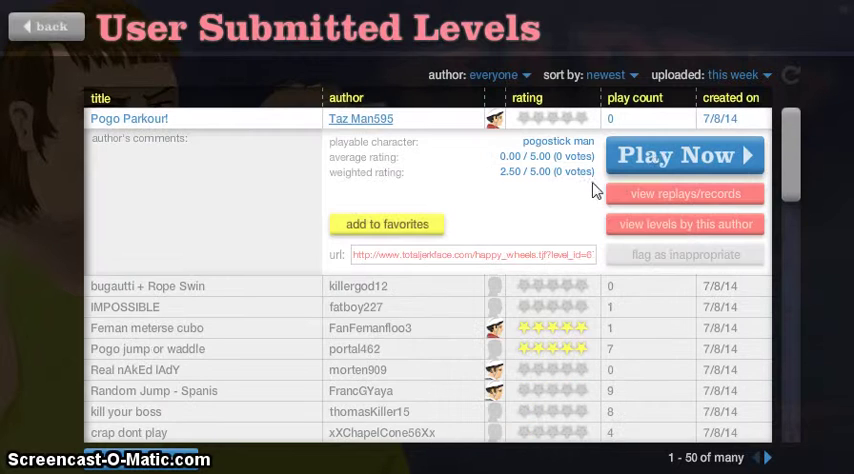
- Start Pogo Parkour! and bounce the rider into a flip, pausing and resuming once
left_click(661, 157)
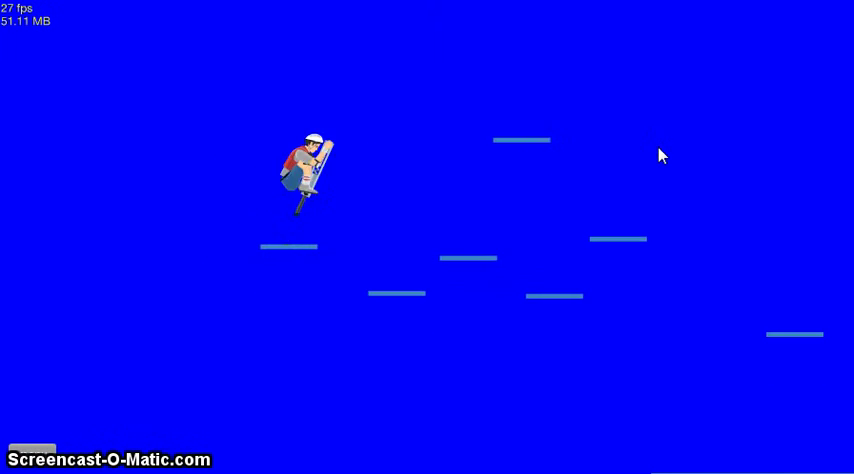
key("Right")
key("Right")
key("Right")
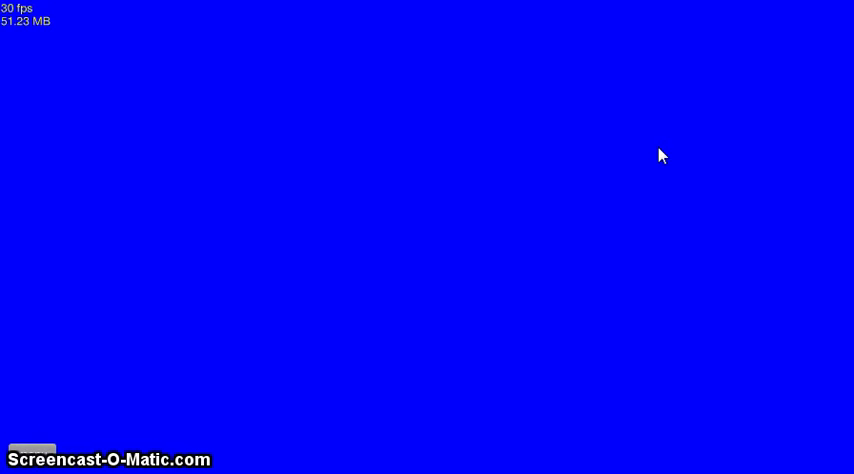
key("Return")
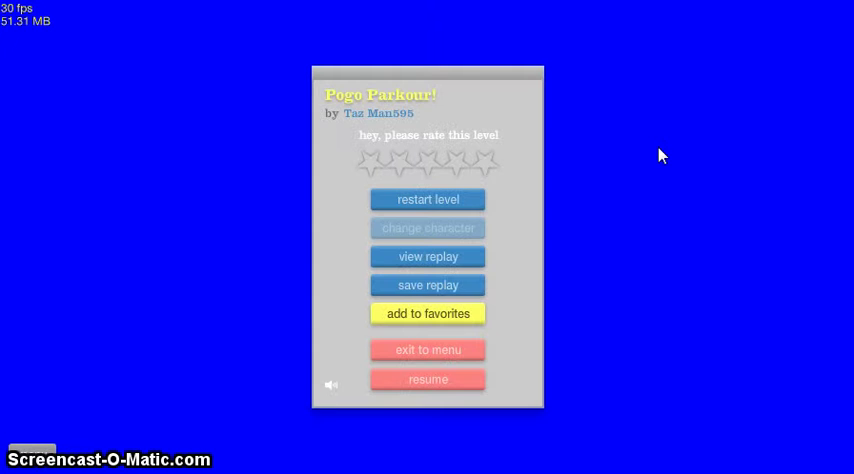
key("Return")
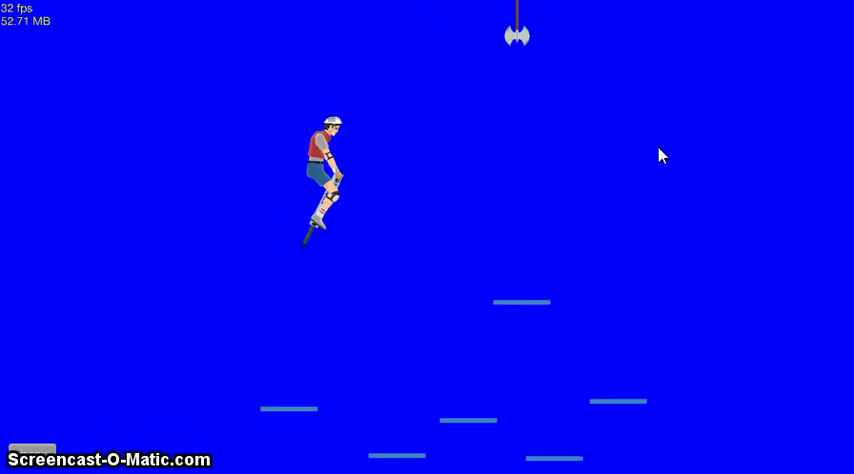
- Bounce the rider onto higher platforms, tilting mid-air and restarting after a crash
key("Up")
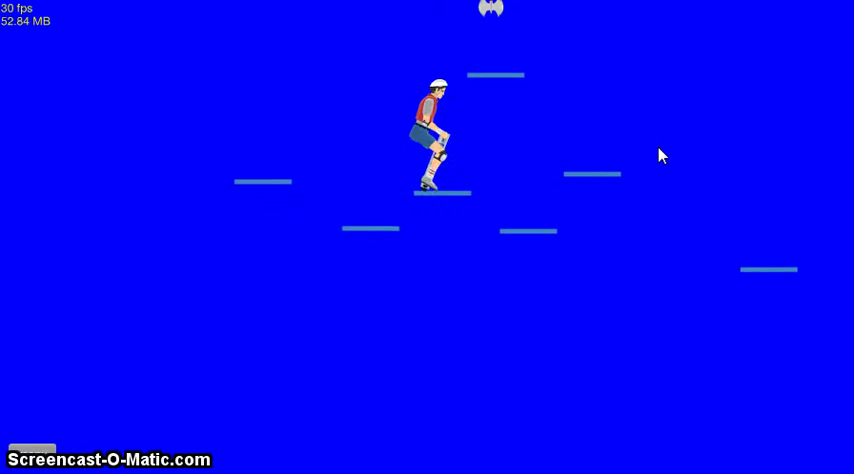
key("space")
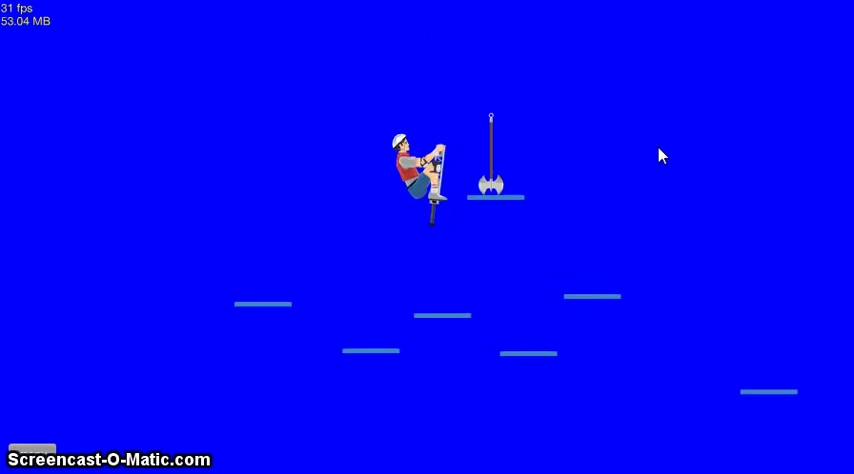
key("Right")
key("Left")
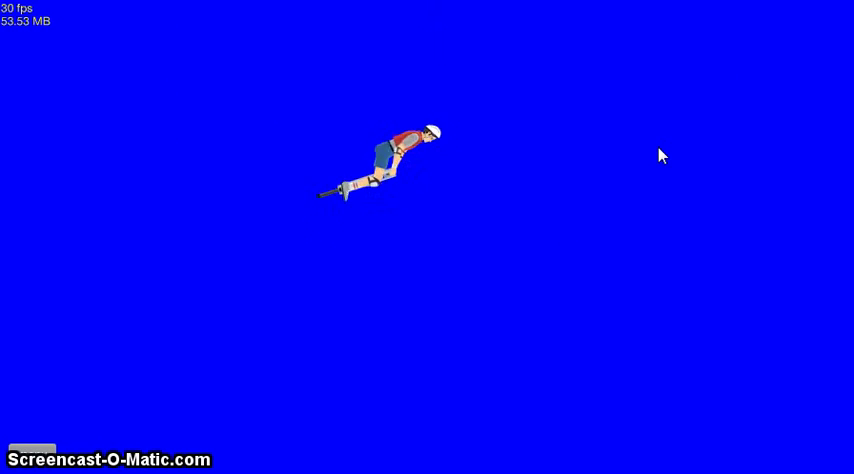
key("Return")
key("Return")
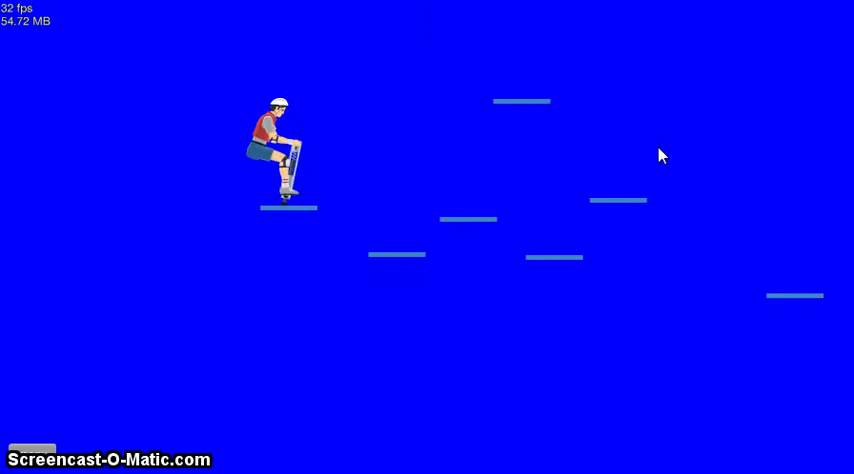
key("Right")
key("Right")
key("Right")
key("Right")
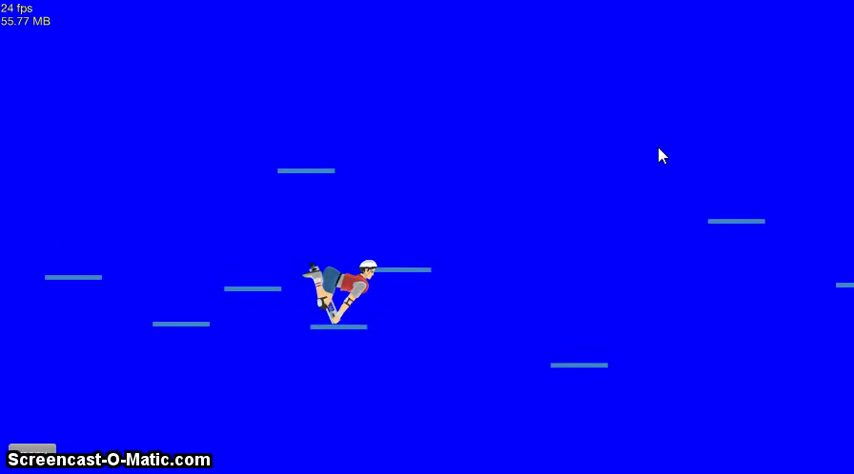
key("Left")
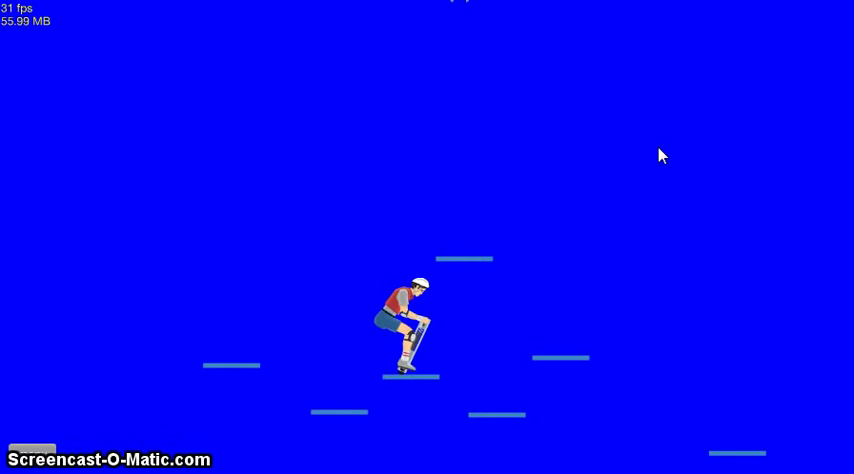
key("Right")
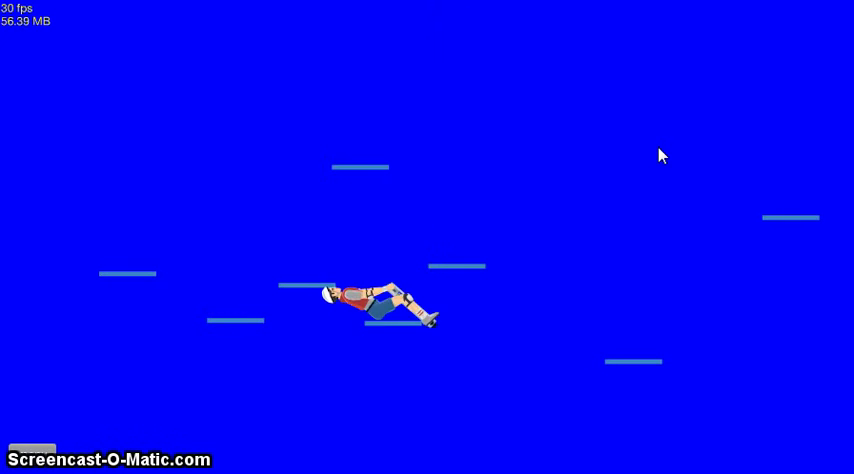
- Restart the level and launch the rider high, rotating it upright mid-air
key("Escape")
key("Return")
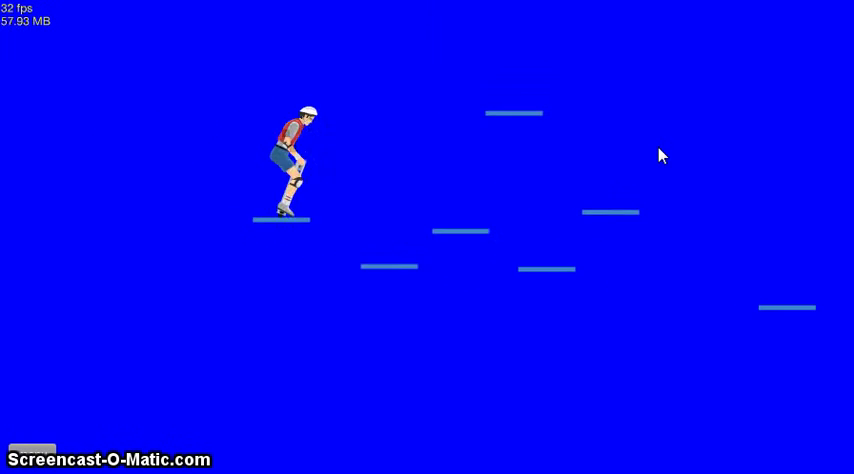
key("Left")
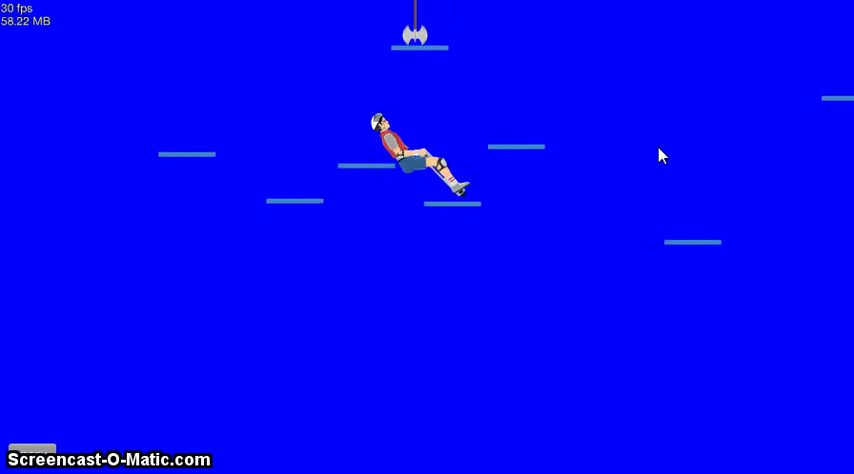
key("space")
key("Right")
key("Right")
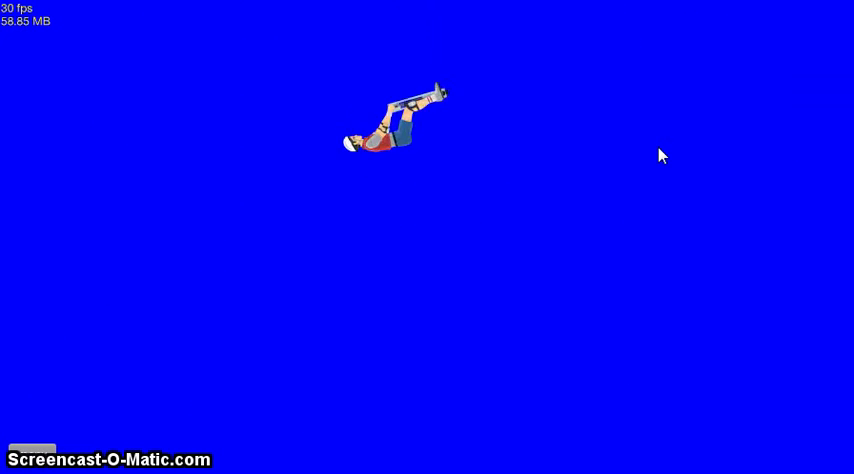
- Restart the level twice, jumping off the first platform in between
key("Escape")
key("Return")
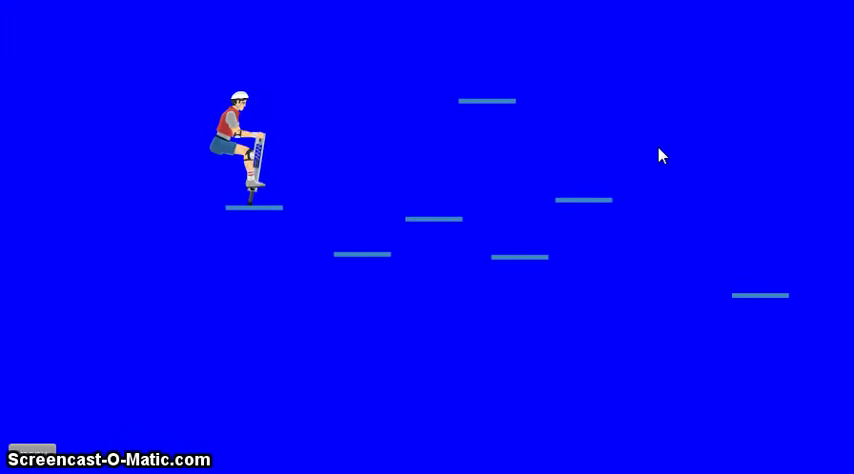
key("space")
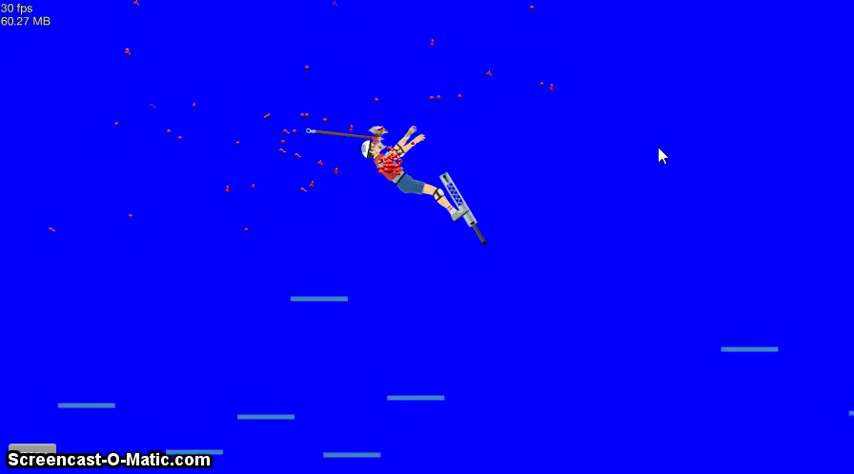
key("Escape")
key("Return")
- Bounce the rider across platforms past the axe, then restart after crashing
key("Up")
key("Right")
key("Up")
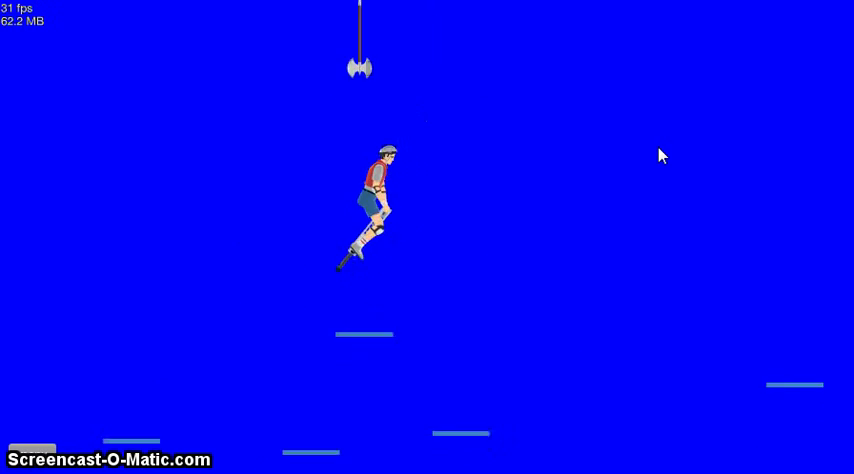
key("Left")
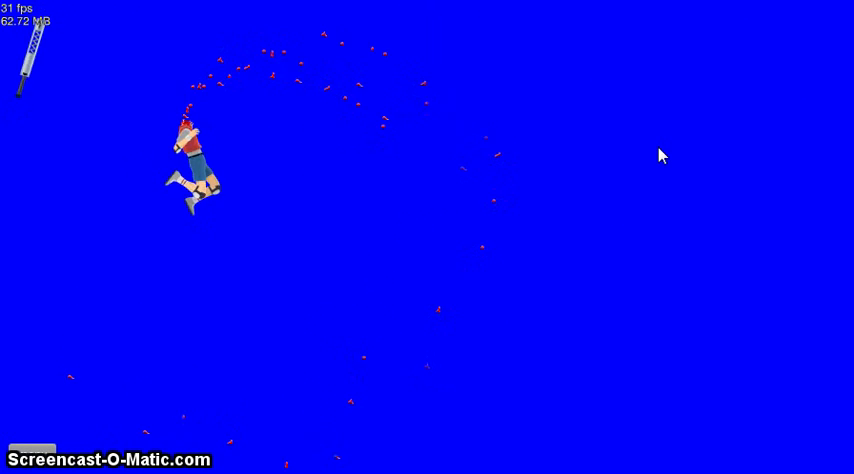
key("Return")
key("Return")
- Bounce toward the axe again, flipping the rider and landing upright
key("Right")
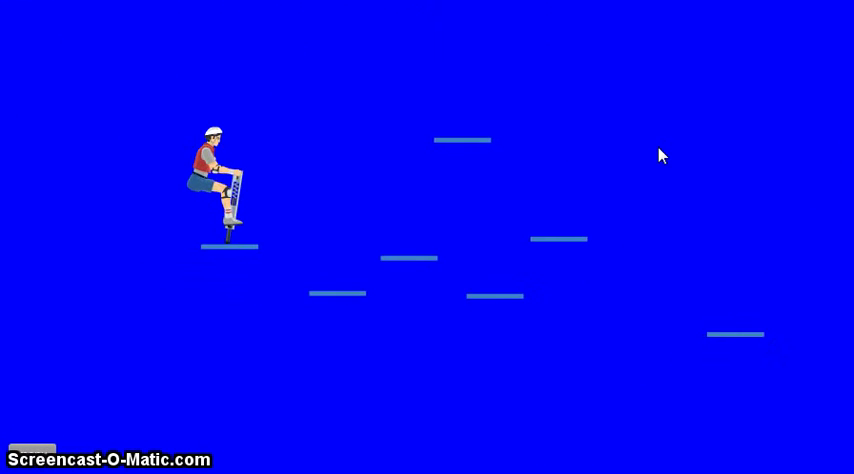
key("Up")
key("Right")
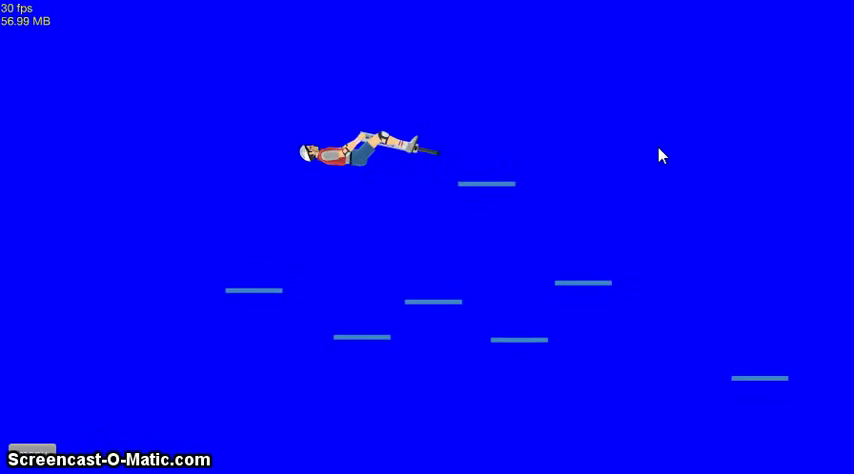
key("Right")
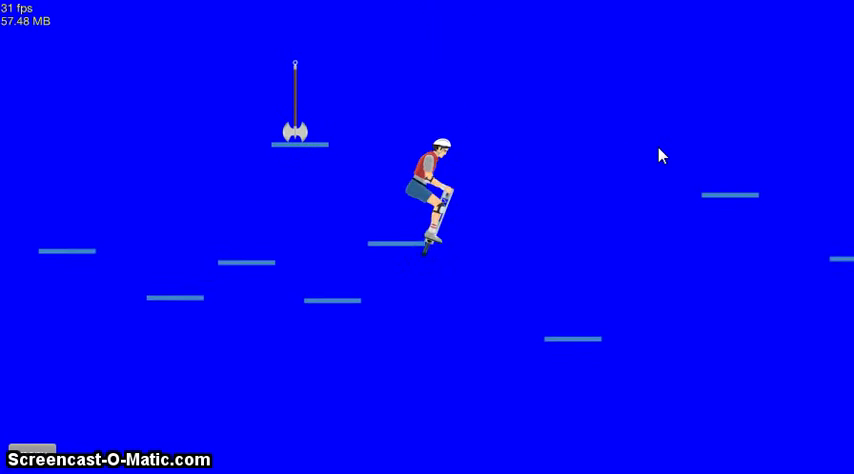
key("Left")
key("Left")
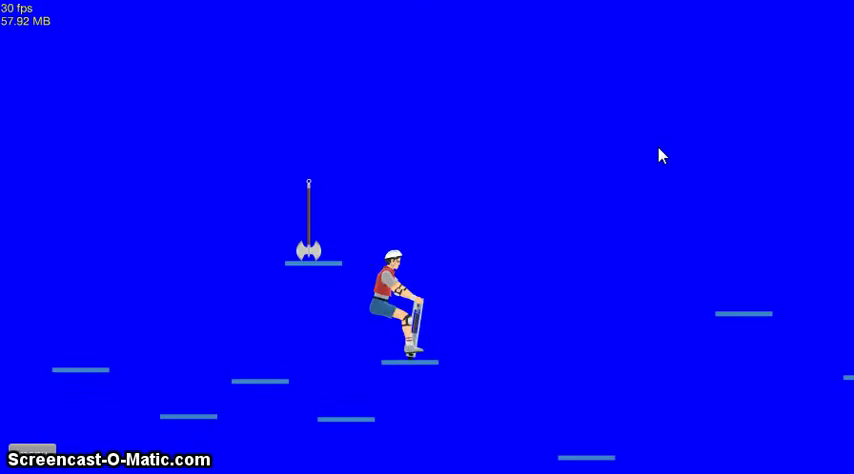
key("Up")
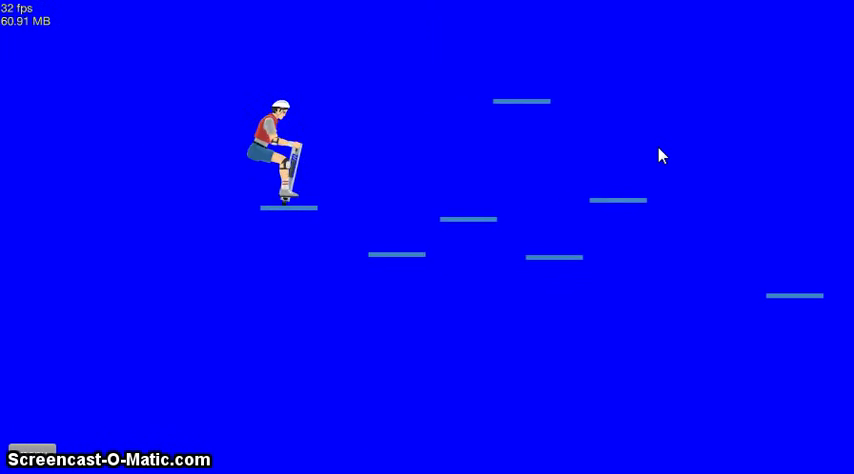
- Bounce the pogo rider rightward toward the finish, restarting after a tumble
key("Right")
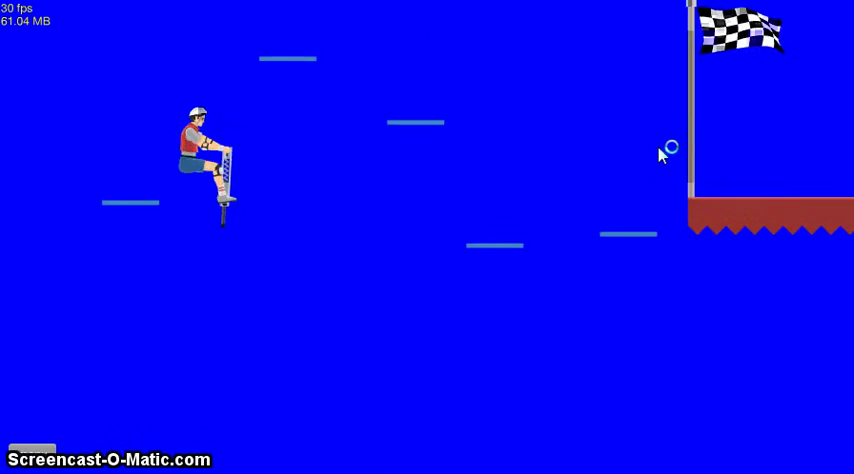
key("Return")
key("Return")
key("Right")
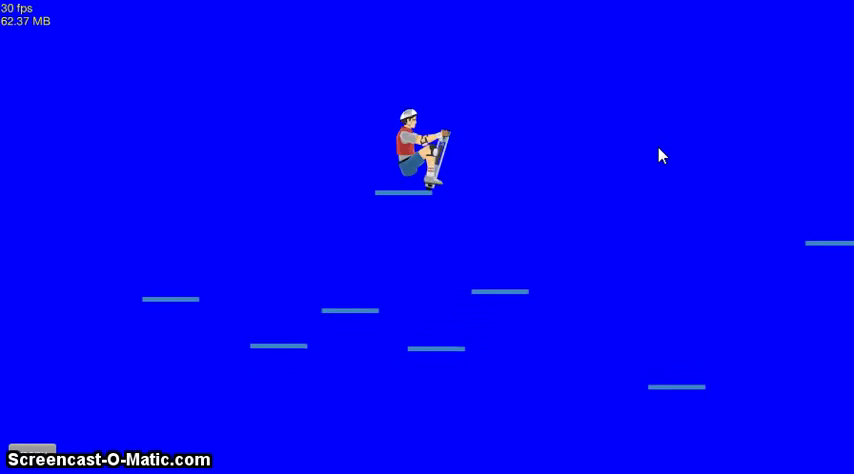
key("Right")
key("Right")
key("Right")
- Restart and hop the rider across platforms into a high launch
key("Return")
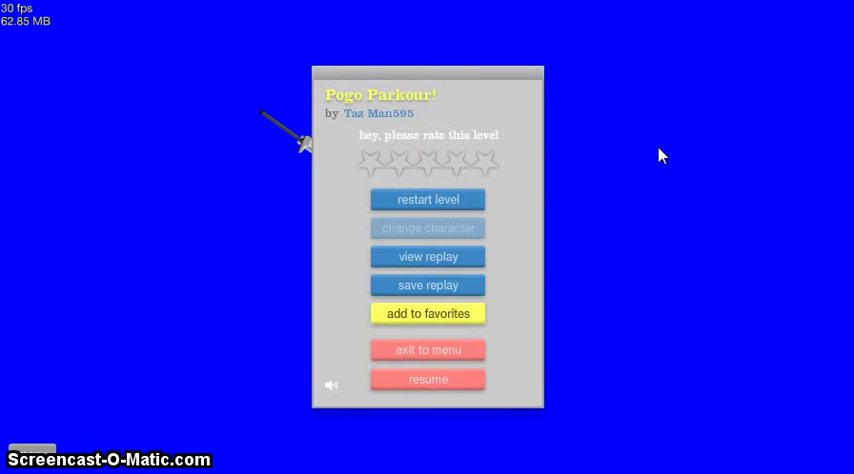
key("Return")
key("space")
key("Right")
key("space")
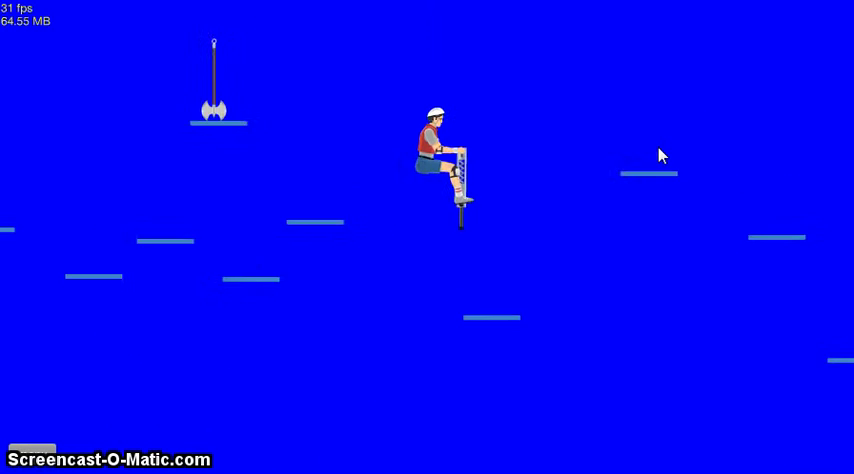
- Restart once more, finish in 9.90 seconds, and expand bugautti + Rope Swin's details
key("space")
key("Escape")
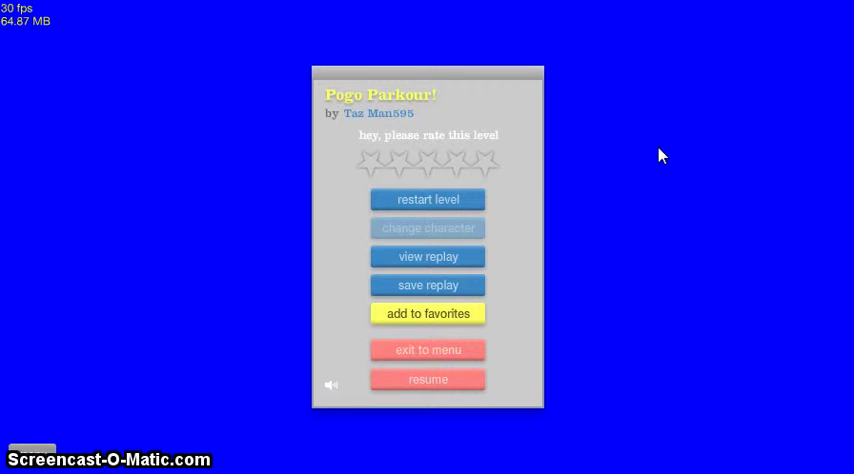
key("Return")
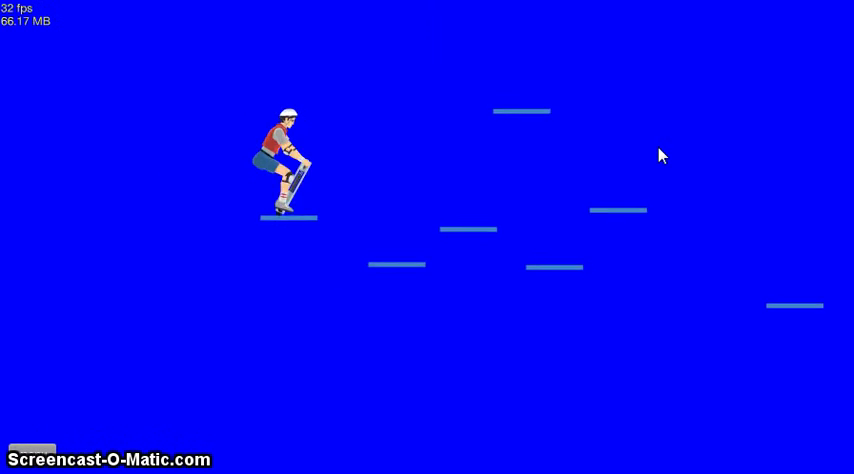
key("space")
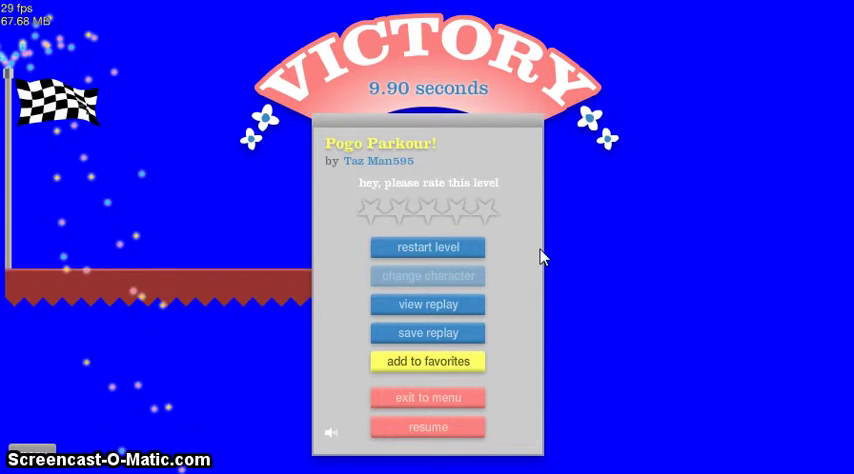
left_click(459, 399)
left_click(181, 288)
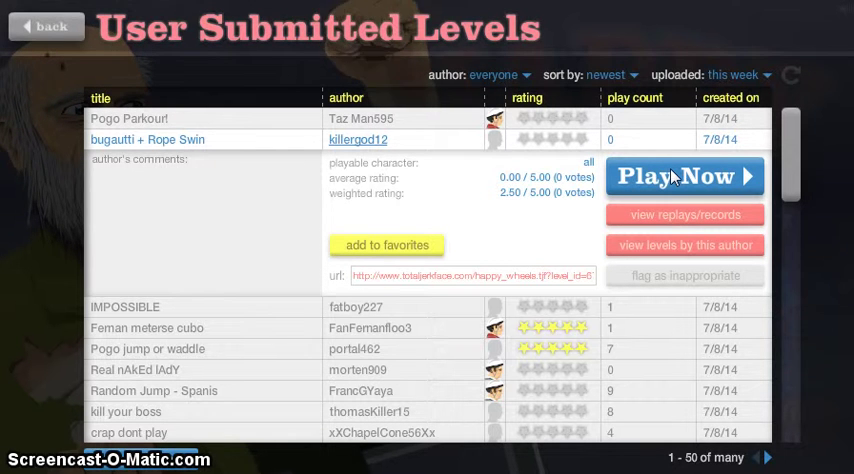
- Play bugautti + Rope Swin, restarting once, and finish in 20.43 seconds
left_click(628, 197)
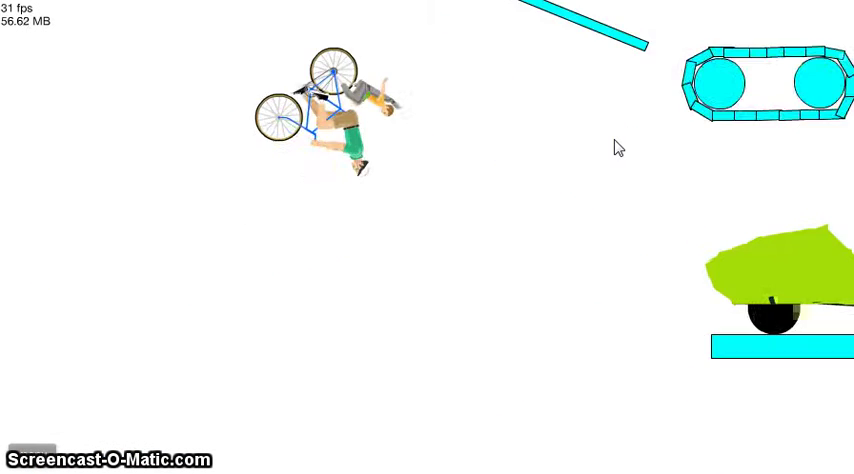
key("Return")
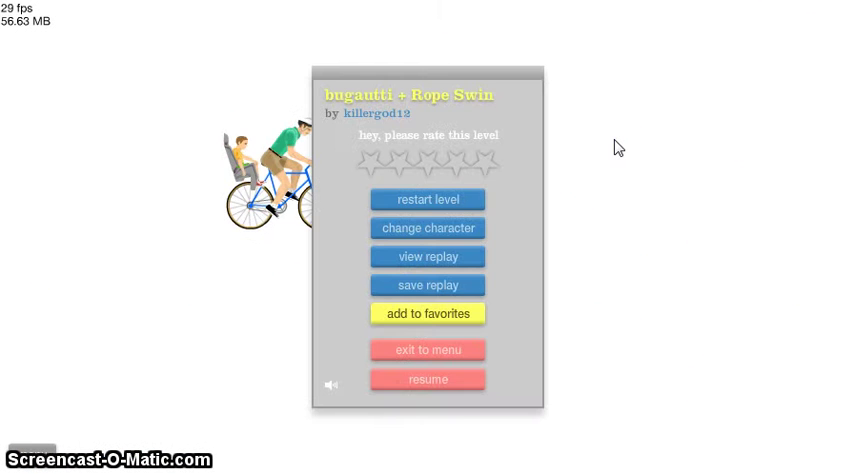
key("Return")
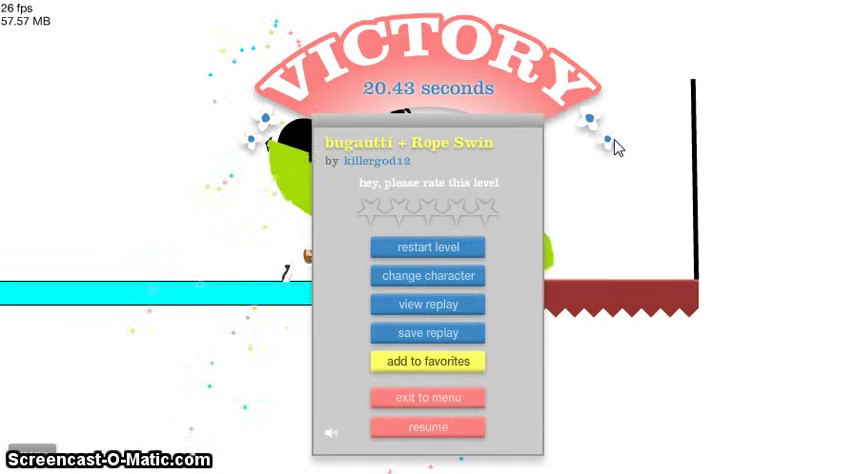
- Open the IMPOSSIBLE level, ride the cyclist uphill, then pause and restart it
left_click(442, 406)
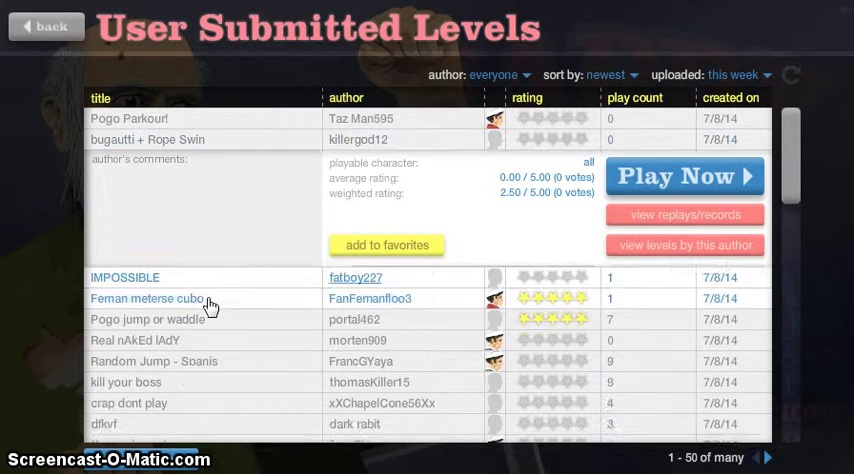
left_click(200, 279)
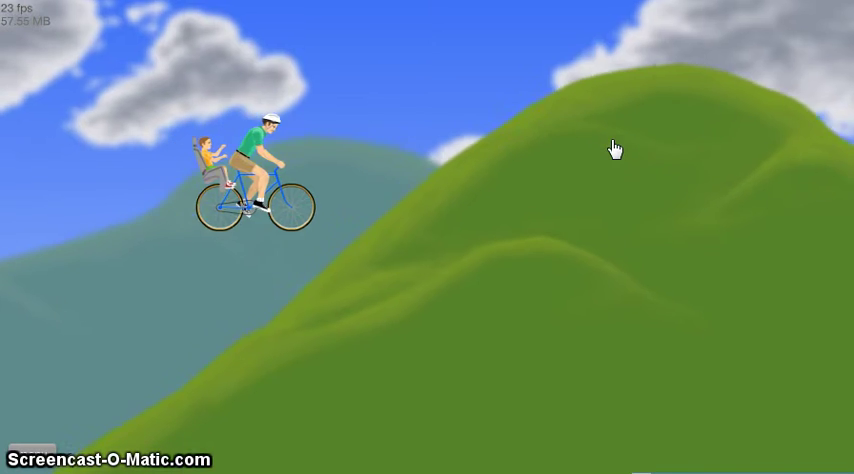
key("Left")
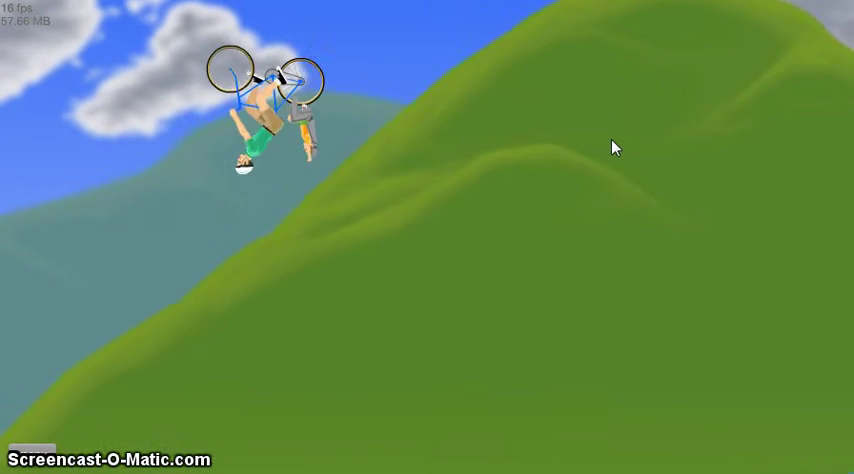
key("Up")
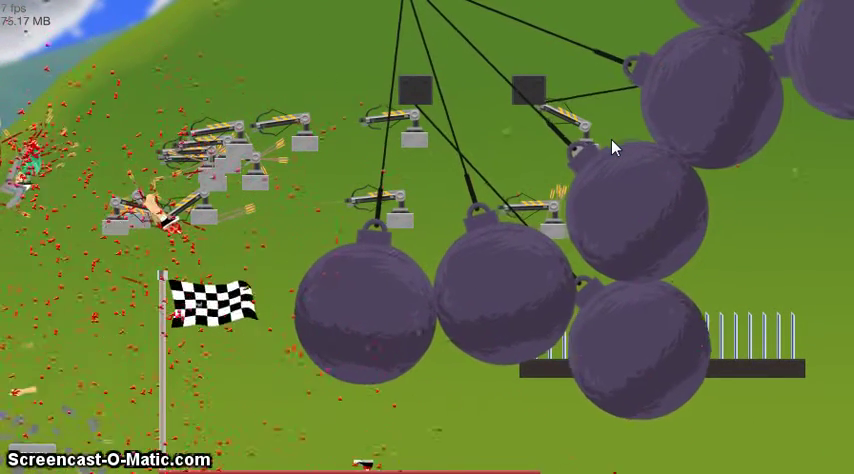
key("Return")
key("Return")
key("Escape")
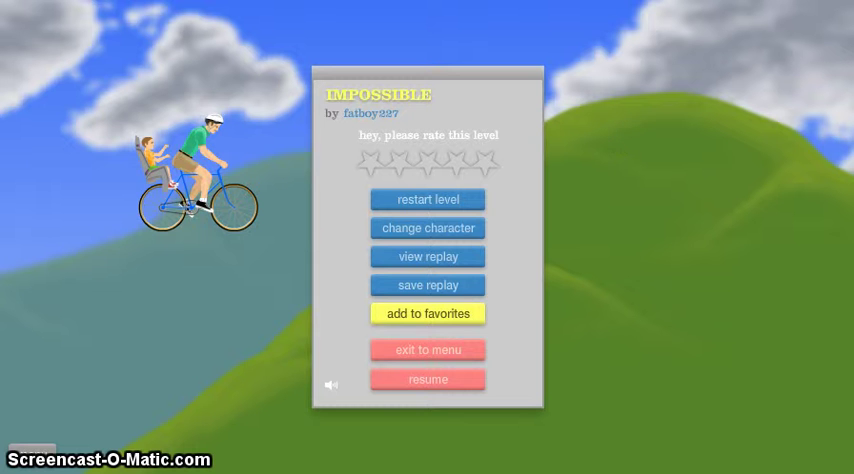
- Exit IMPOSSIBLE and play Feman meterse cubo to victory in 11.73 seconds
left_click(443, 357)
left_click(249, 333)
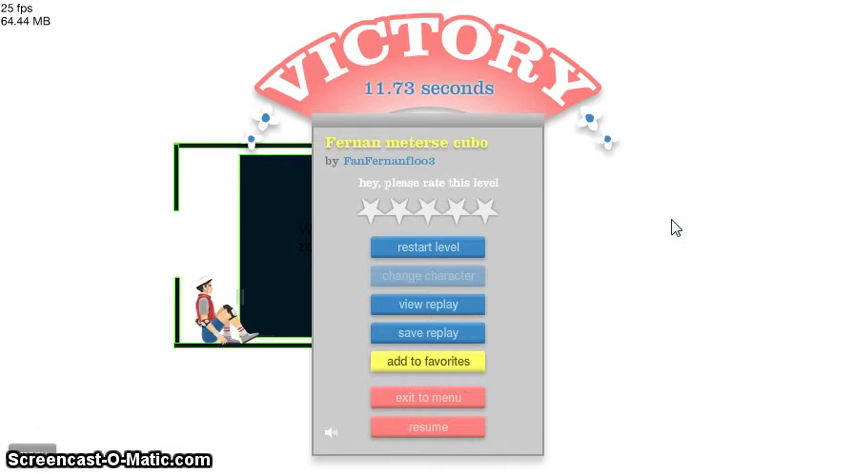
- Exit to the list and start Pogo jump or waddle as the pogo stick rider
left_click(410, 398)
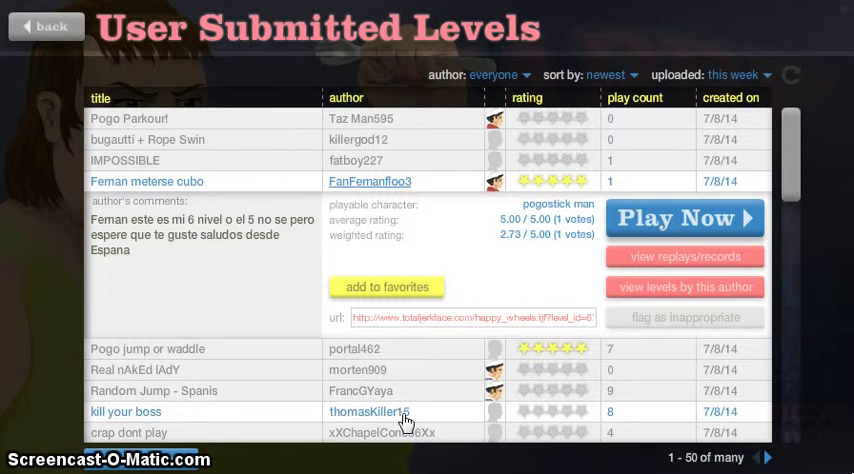
left_click(177, 351)
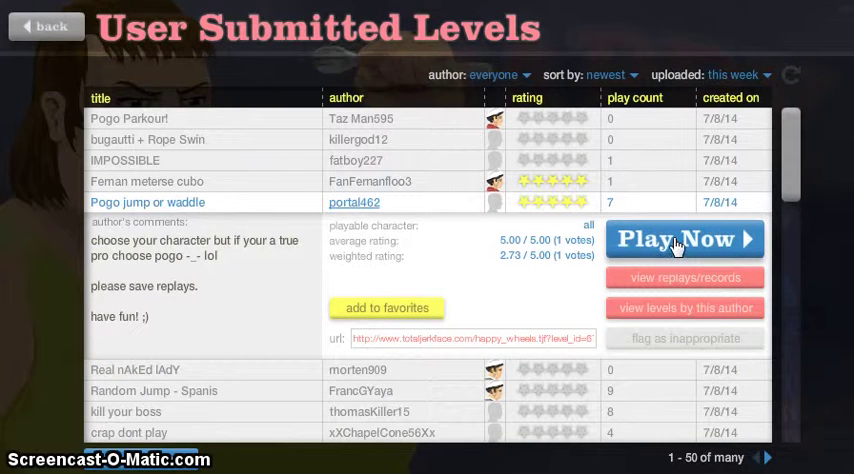
left_click(677, 243)
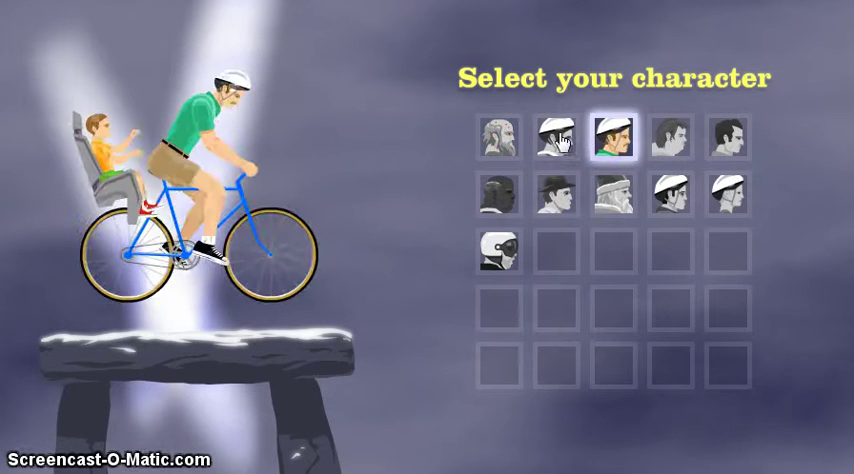
left_click(668, 193)
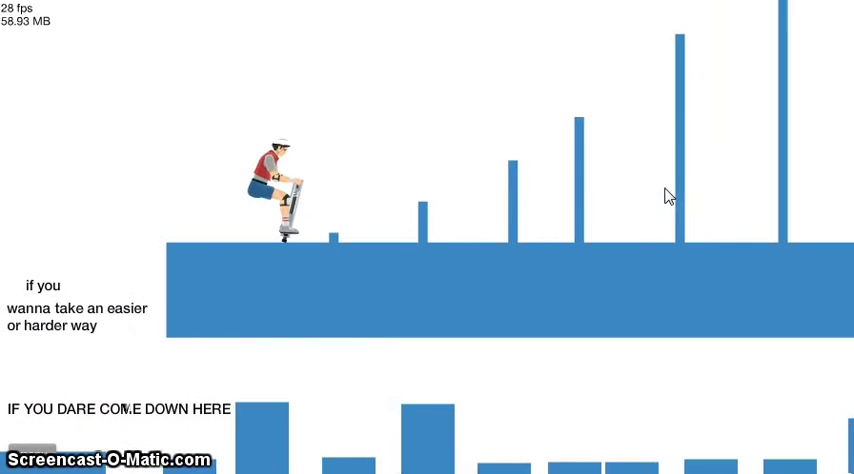
- Launch the rider rightward and jump off platforms, resetting and pausing after crashes
key("Right")
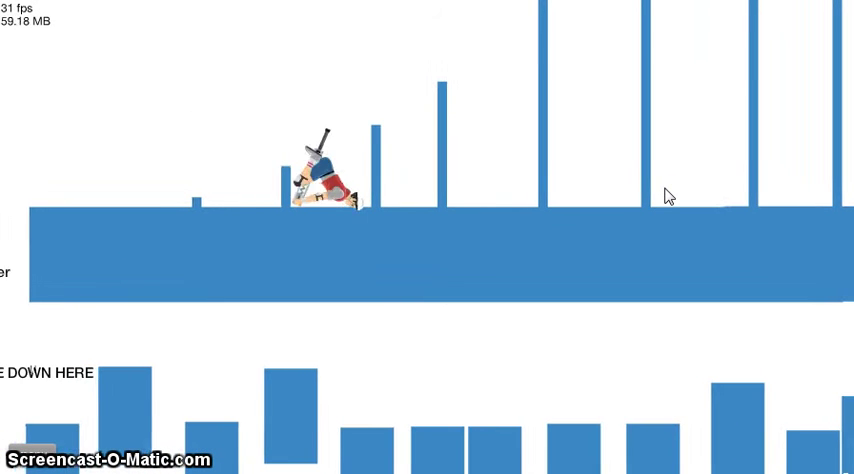
key("Return")
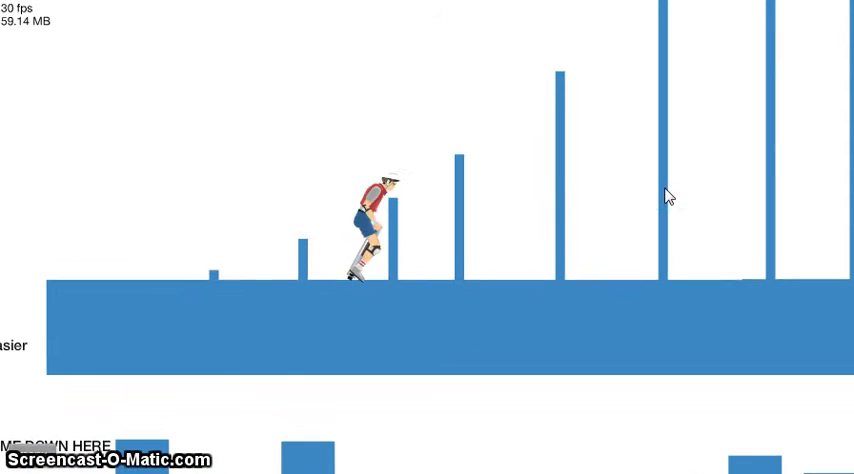
key("space")
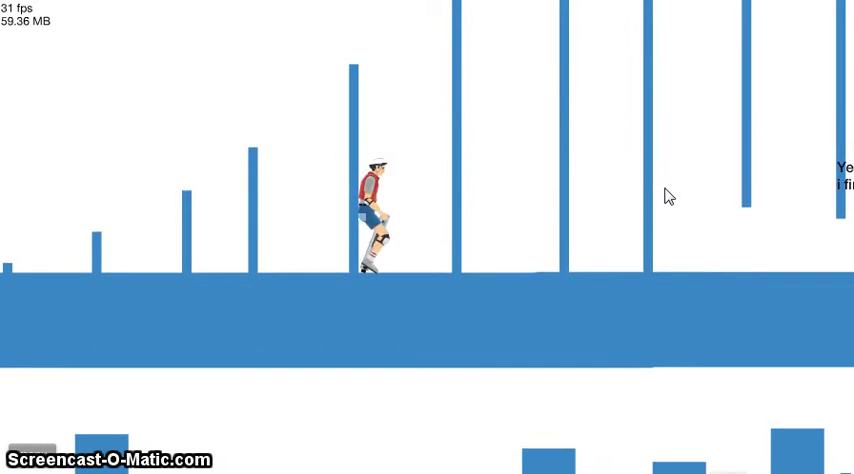
key("space")
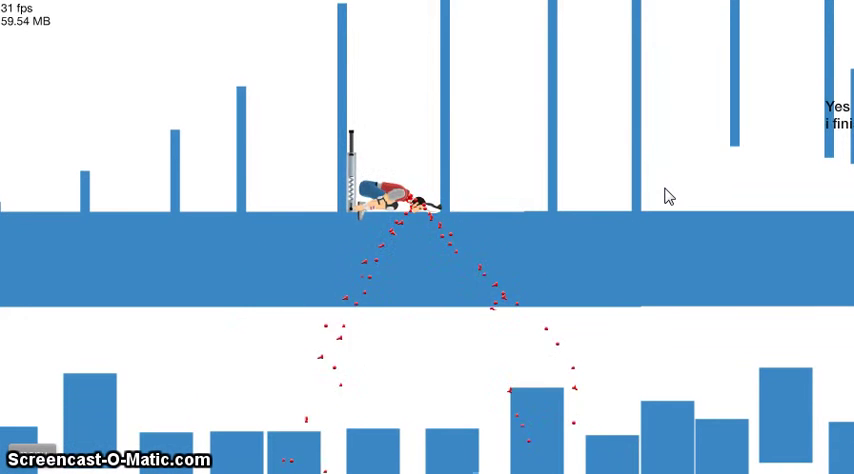
key("Return")
key("Return")
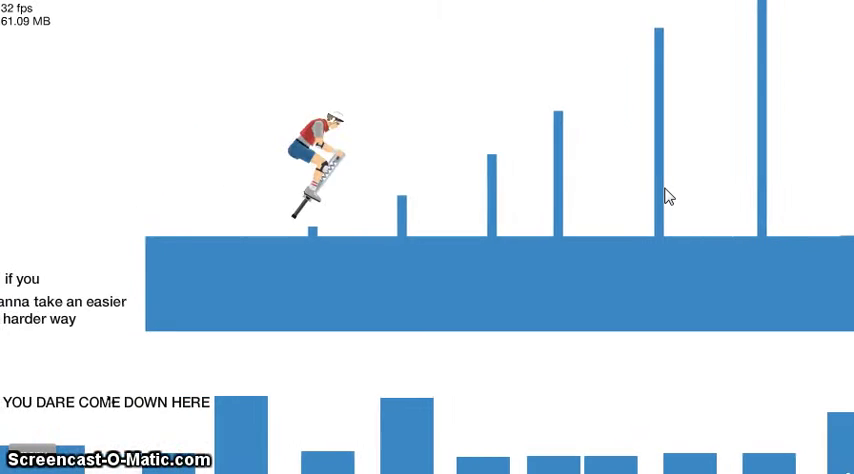
- Hop the pogo rider high over the pillars toward the flag, respawning once
key("Up")
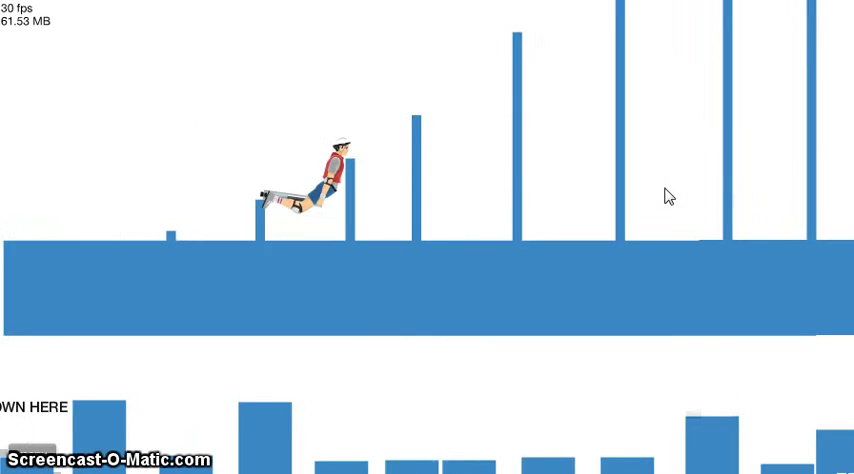
key("space")
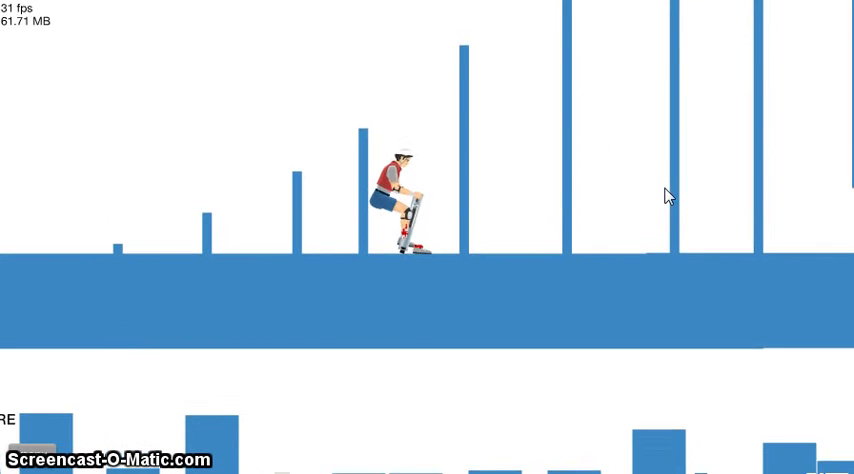
key("space")
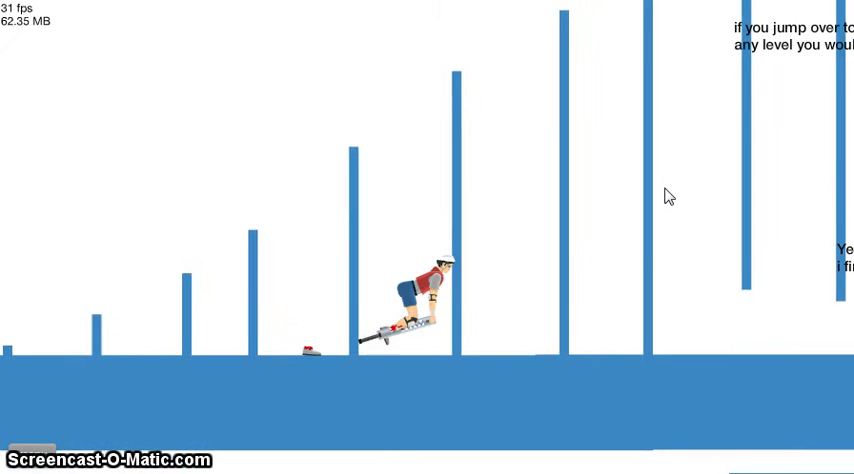
key("space")
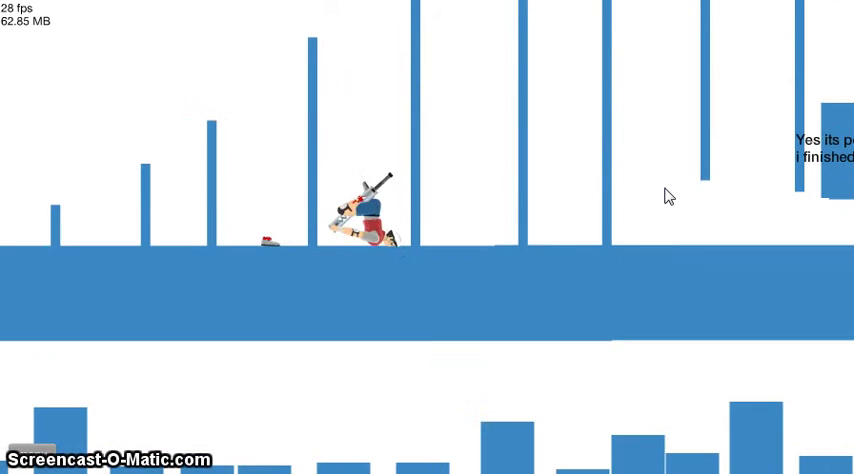
key("Return")
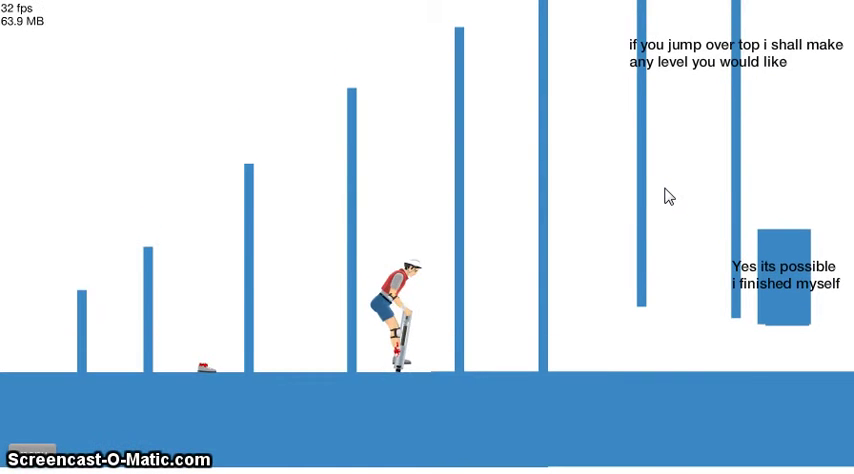
key("space")
key("Left")
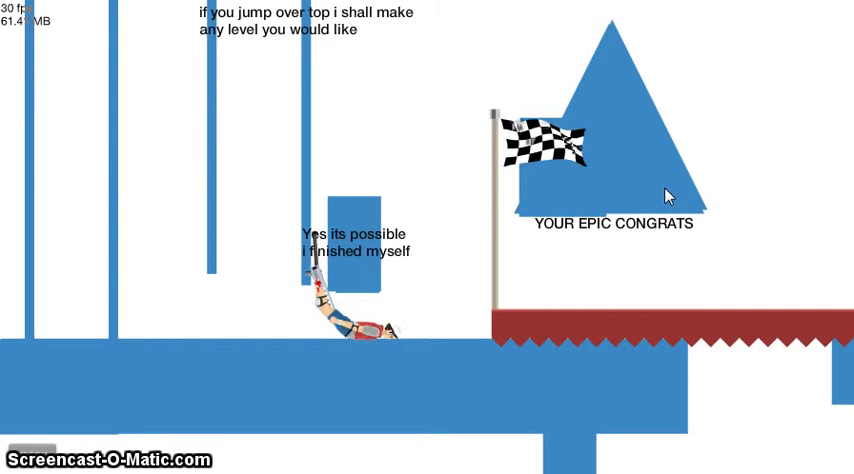
- Bounce the rider to the finish flag for a 97.80-second victory
key("Escape")
key("Escape")
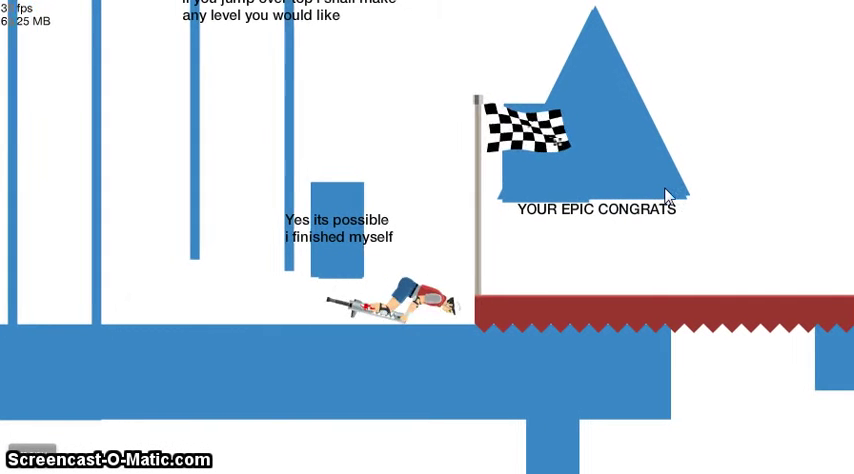
key("Left")
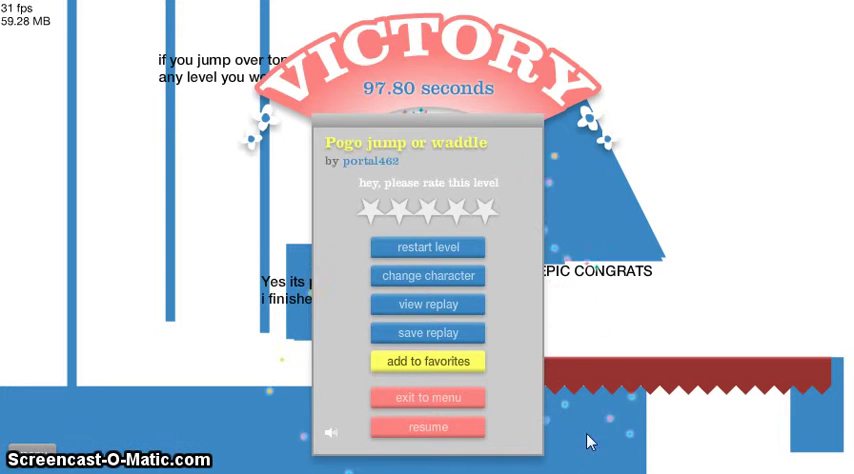
- Open Real nAkEd lAdY, ride the segway briefly, then pause and exit to the list
left_click(428, 398)
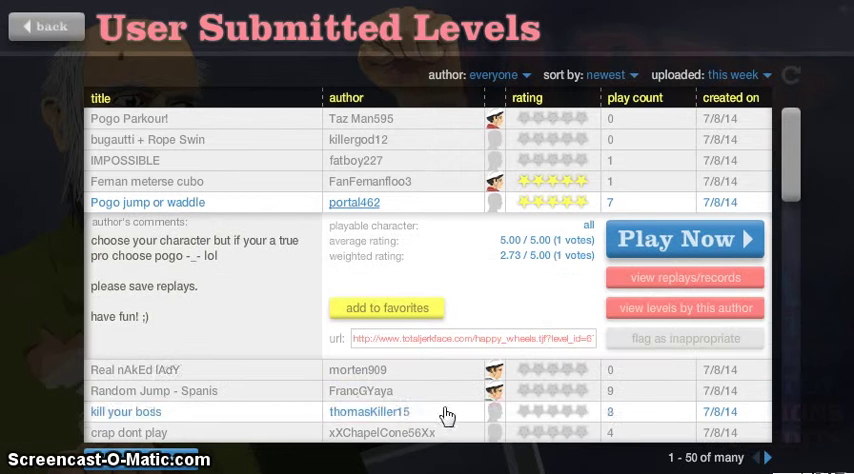
left_click(195, 372)
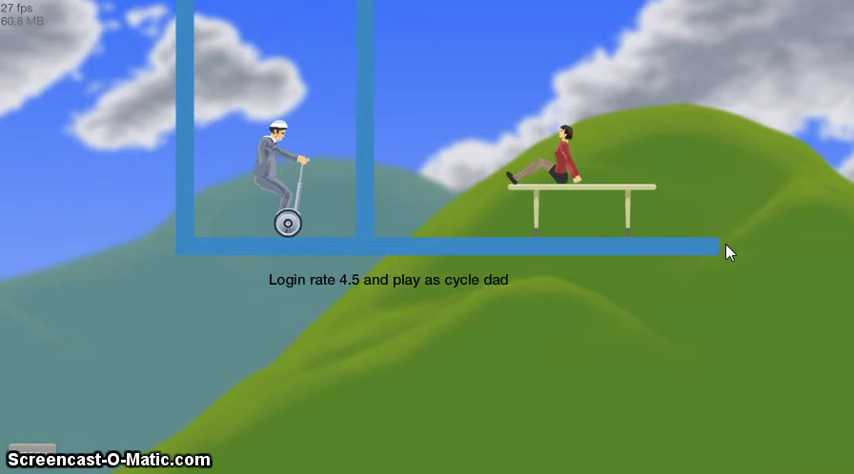
key("Up")
key("Escape")
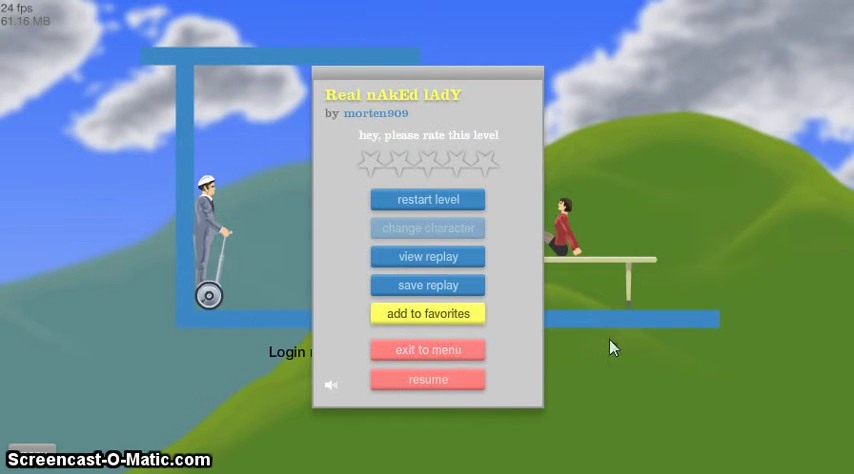
left_click(470, 350)
- Play Random Jump - Spanis with one restart, then show the kill your boss details
left_click(206, 402)
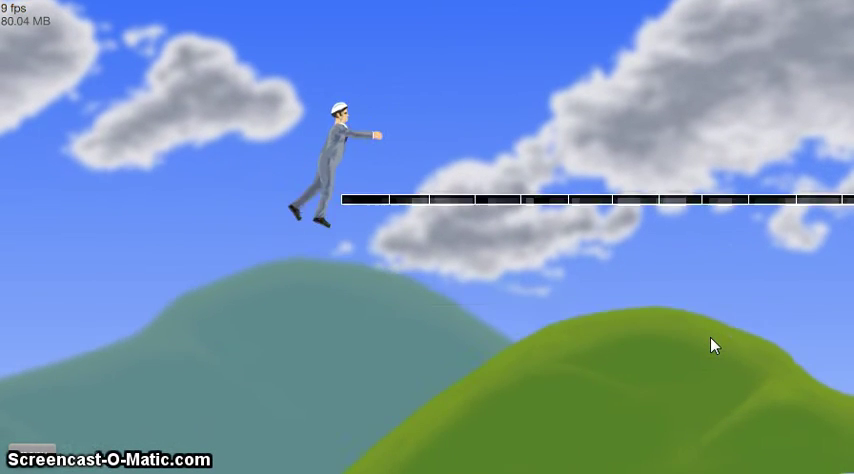
key("Escape")
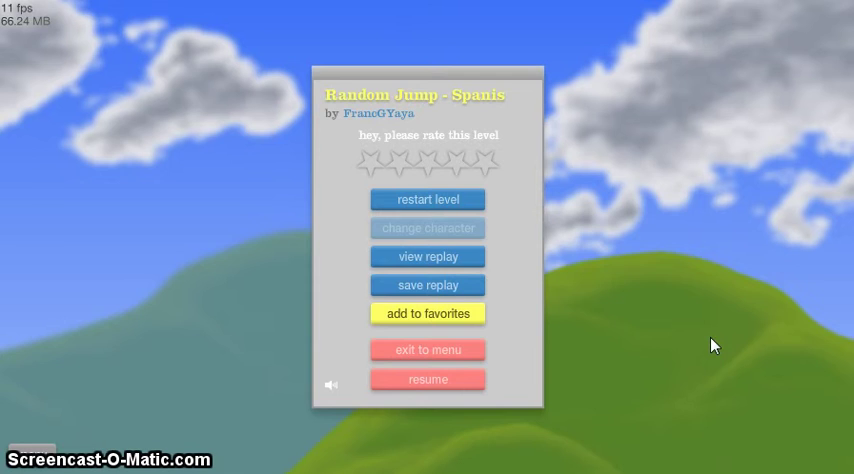
key("Return")
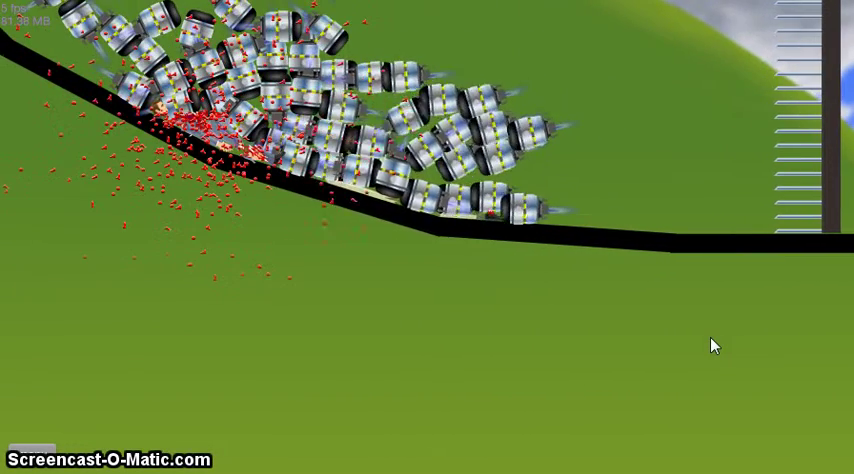
key("Return")
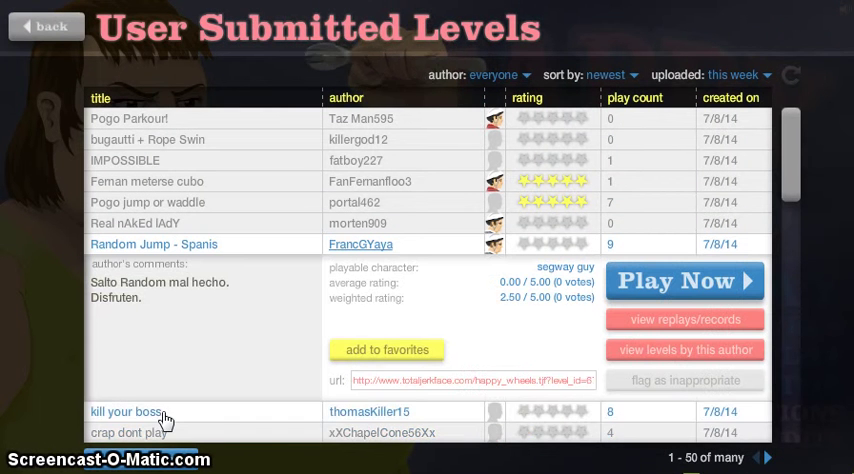
left_click(166, 414)
- Play kill your boss, launching the old man with Z, then pause and restart
left_click(725, 308)
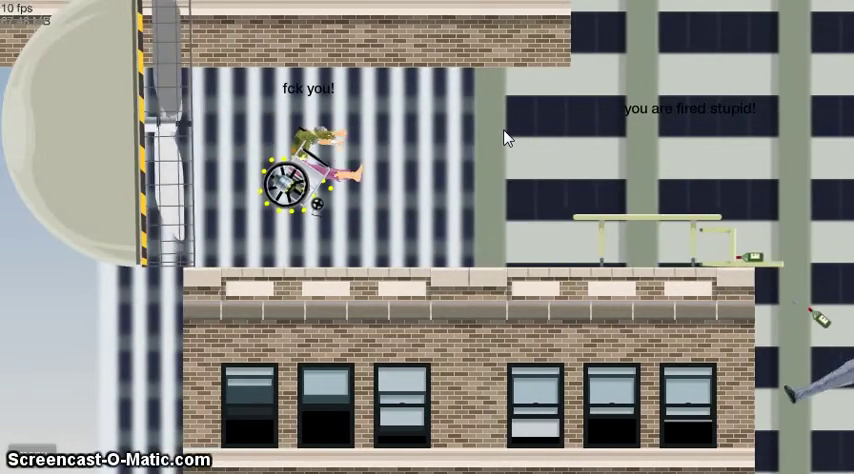
key("z")
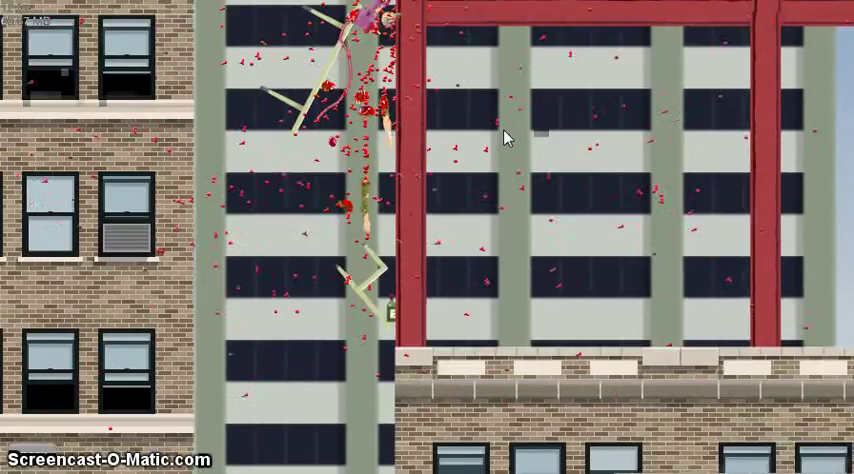
key("Escape")
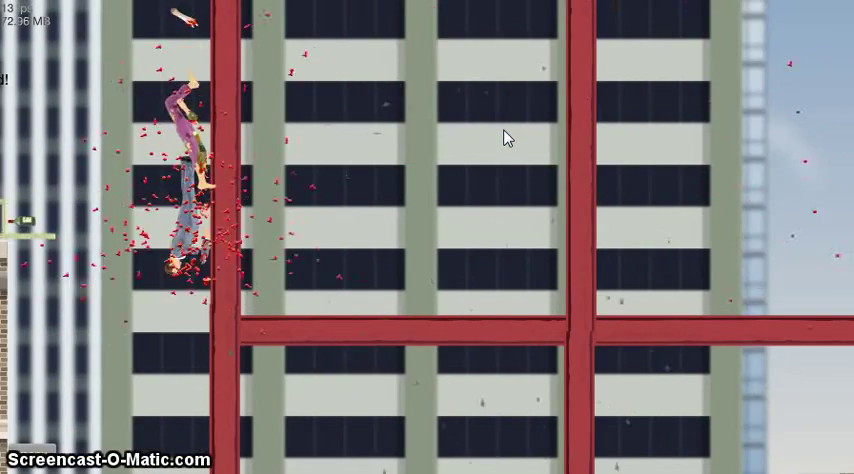
key("Escape")
key("Return")
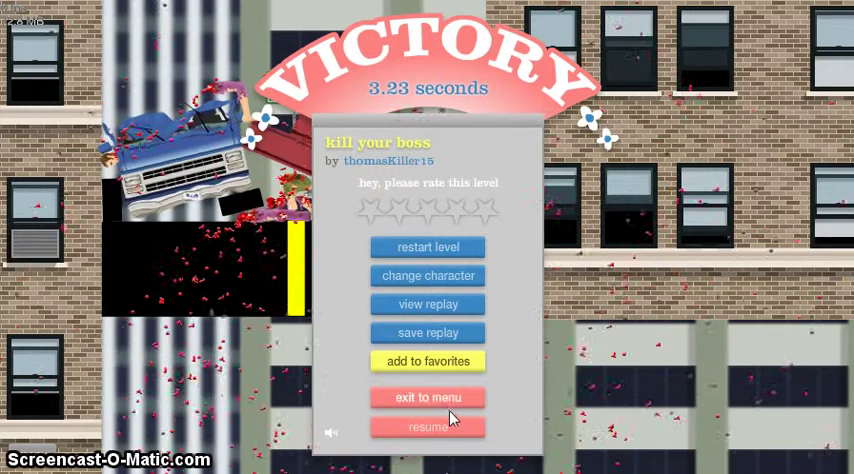
- Leave the finished level, start crap dont play, then pause it
left_click(440, 402)
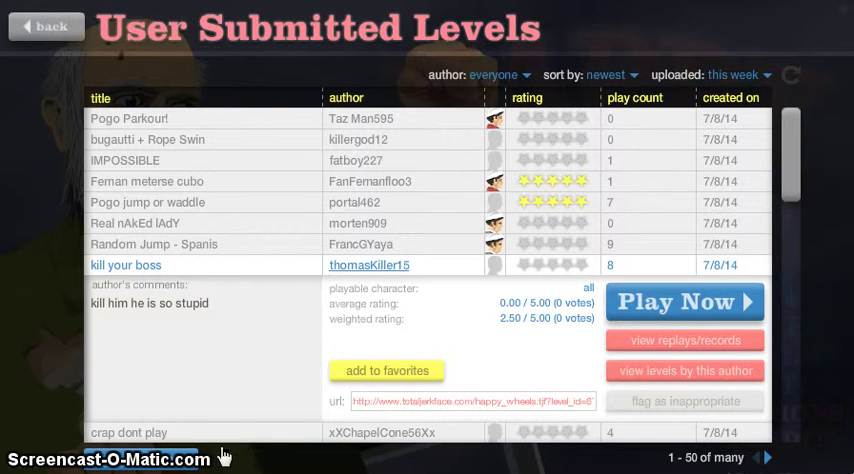
left_click(195, 433)
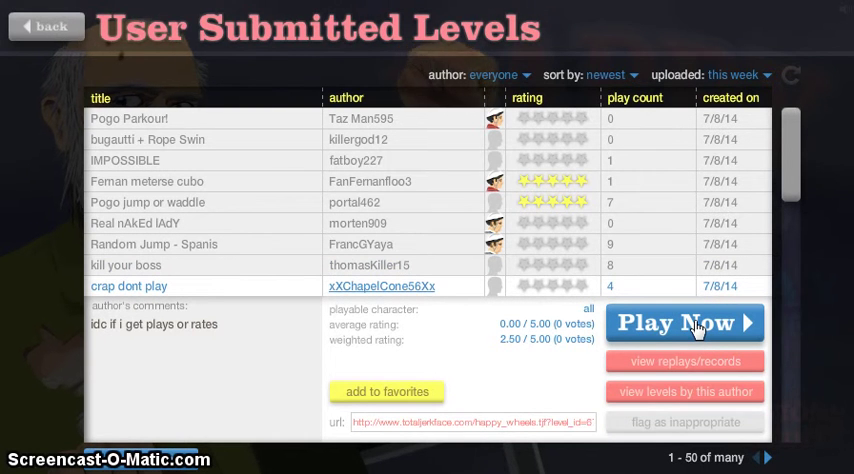
left_click(697, 327)
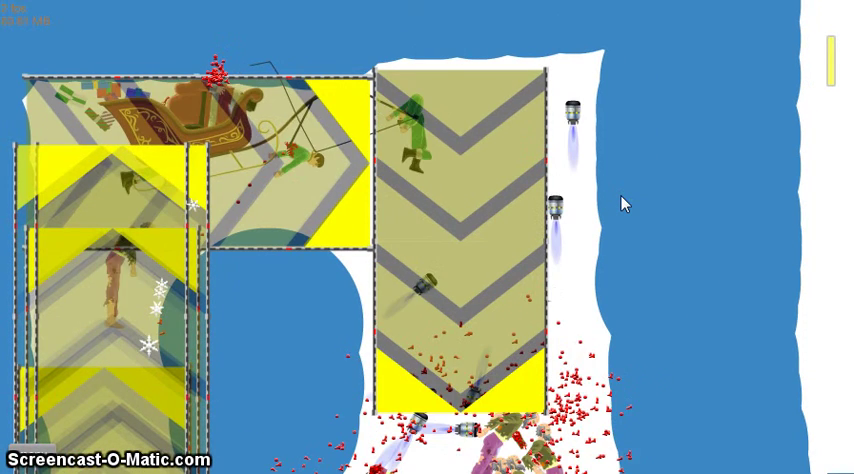
key("Return")
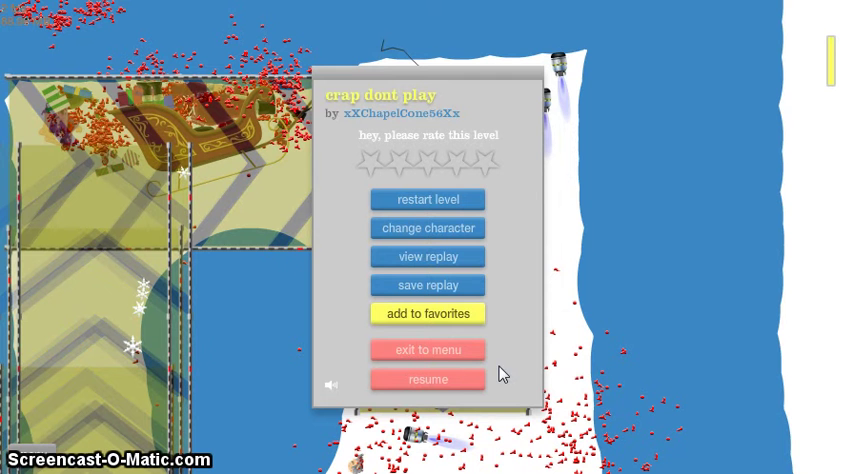
- Return to the levels list and launch dfkvf by dark rabit
left_click(442, 352)
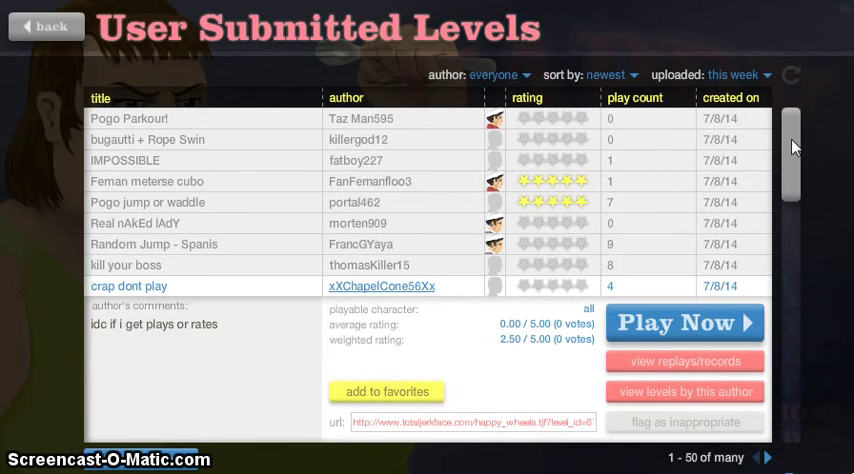
scroll(790, 185, "down", 3)
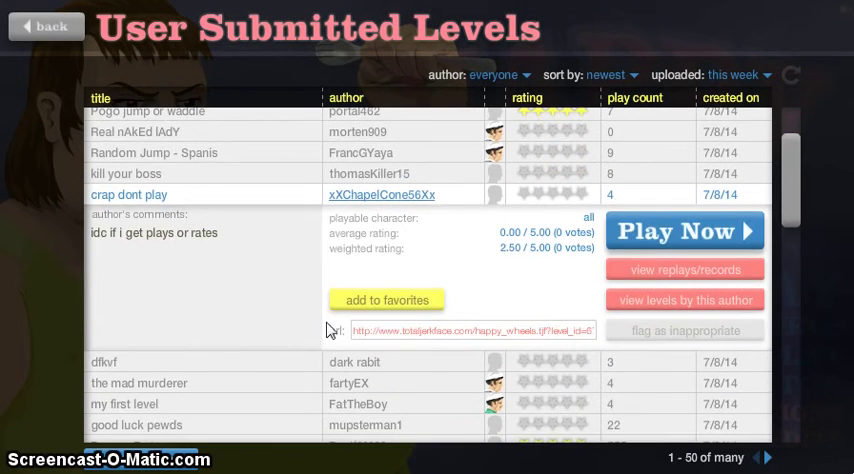
left_click(129, 369)
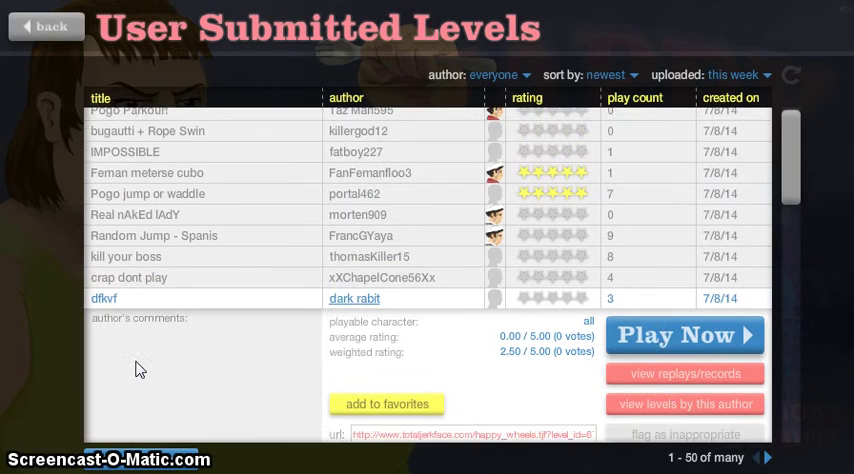
left_click(672, 328)
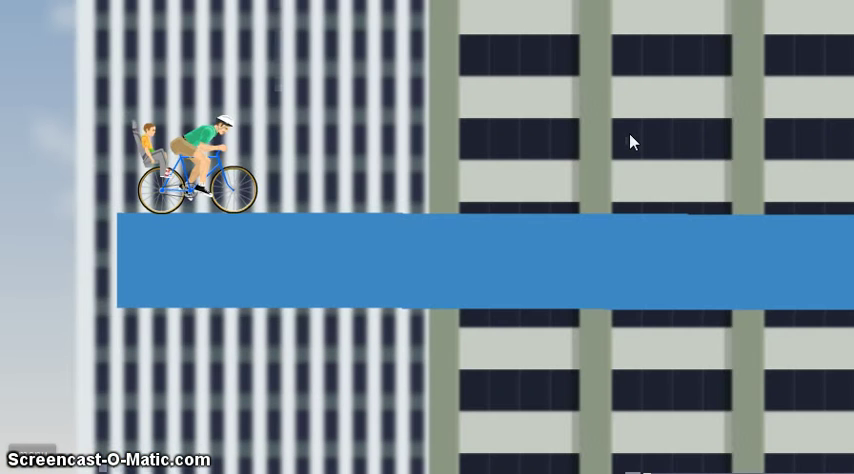
- Ride the cyclist off the platform's end, flipping backward in mid-air
key("Up")
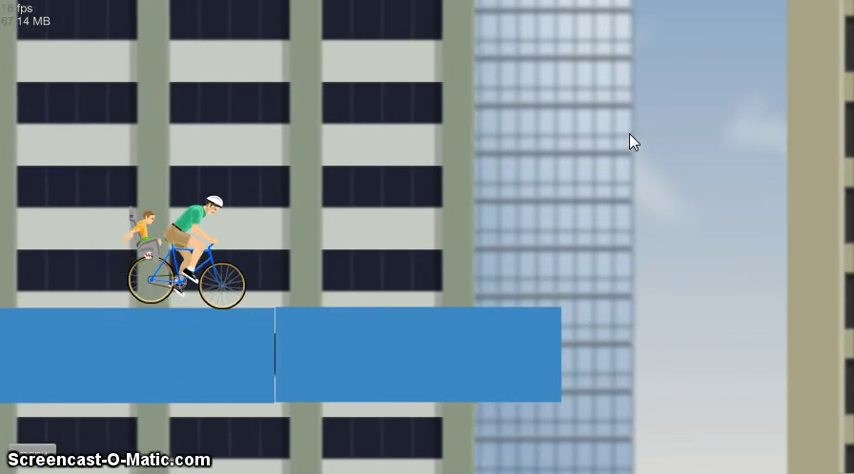
key("Left")
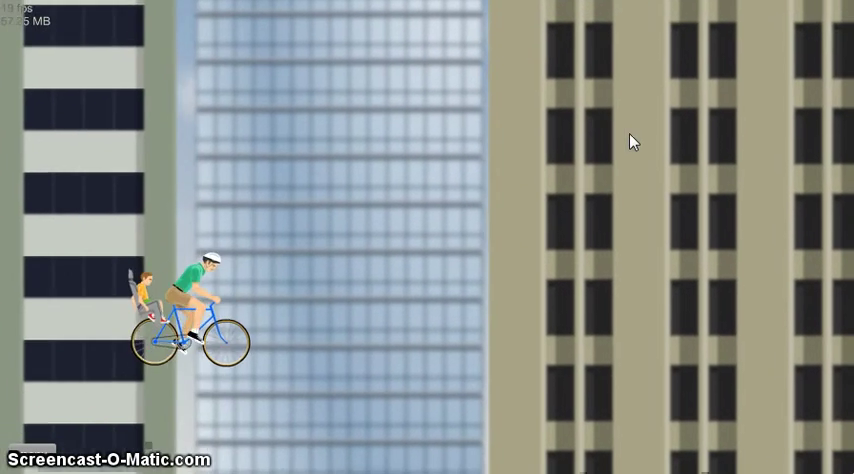
key("Right")
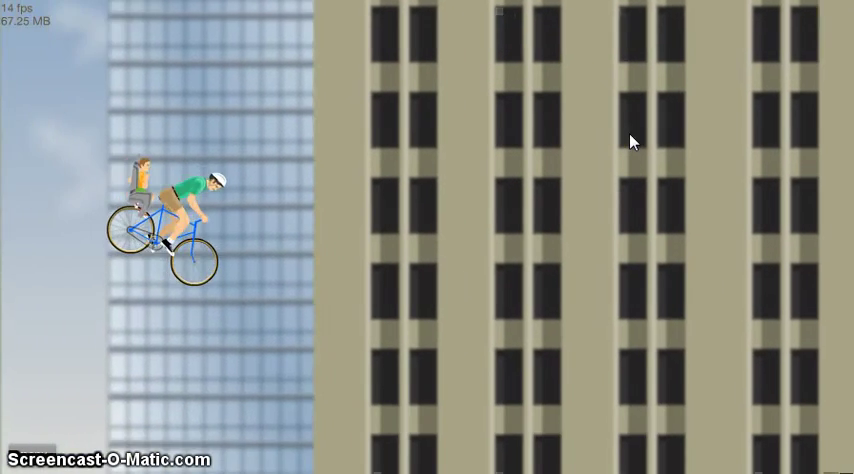
key("Left")
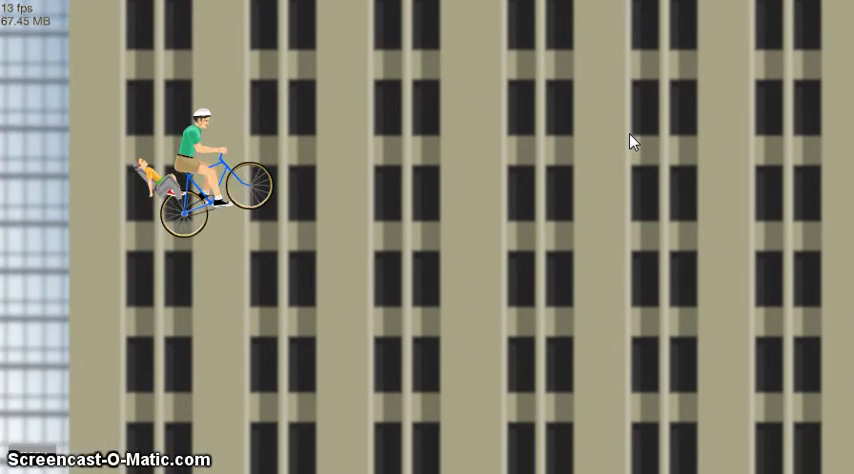
key("Right")
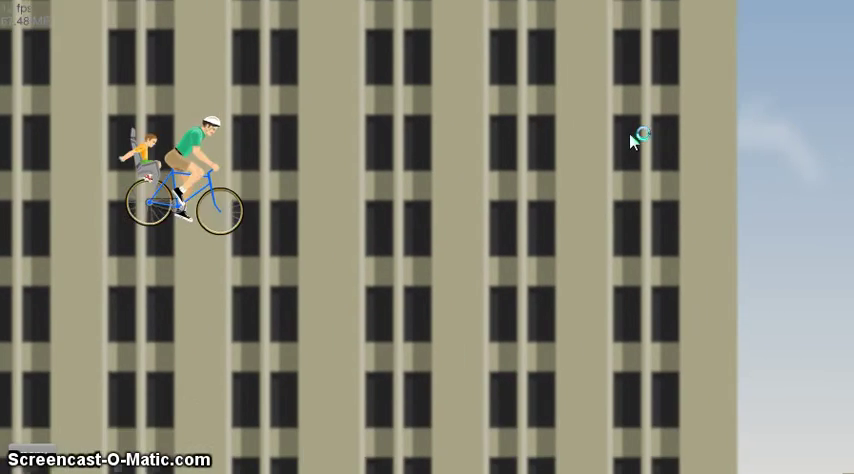
key("Left")
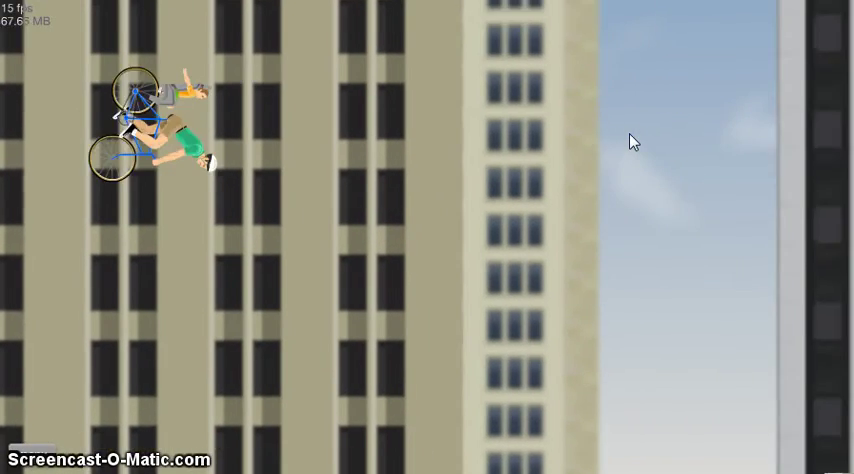
key("Left")
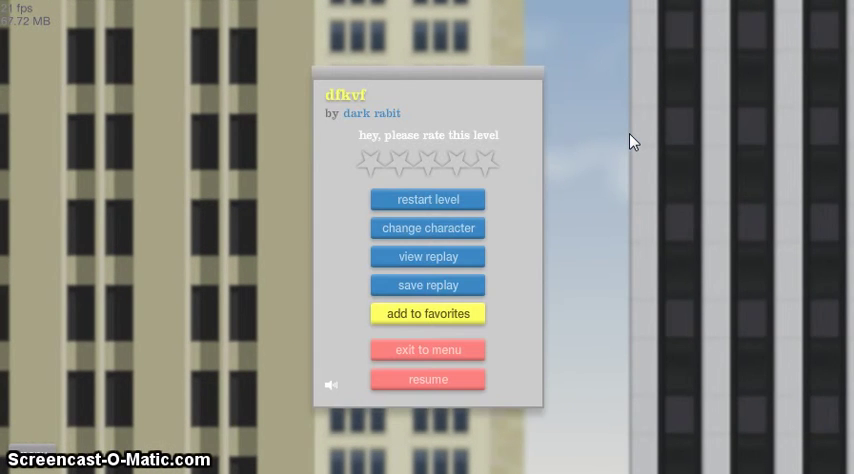
- Restart dfkvf and back the cyclist off the left edge, spinning while falling
key("Return")
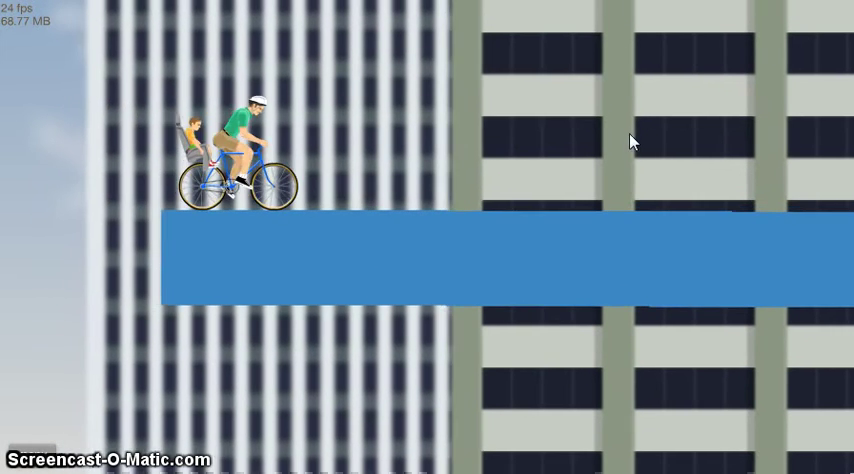
key("Down")
key("Left")
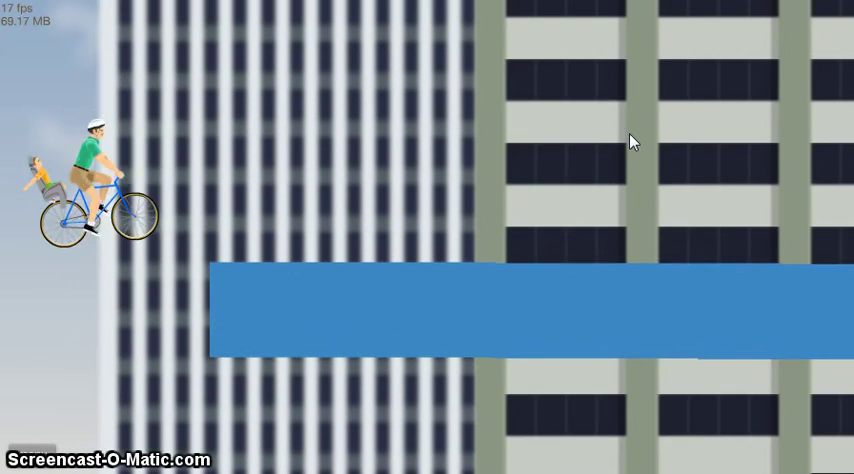
key("Right")
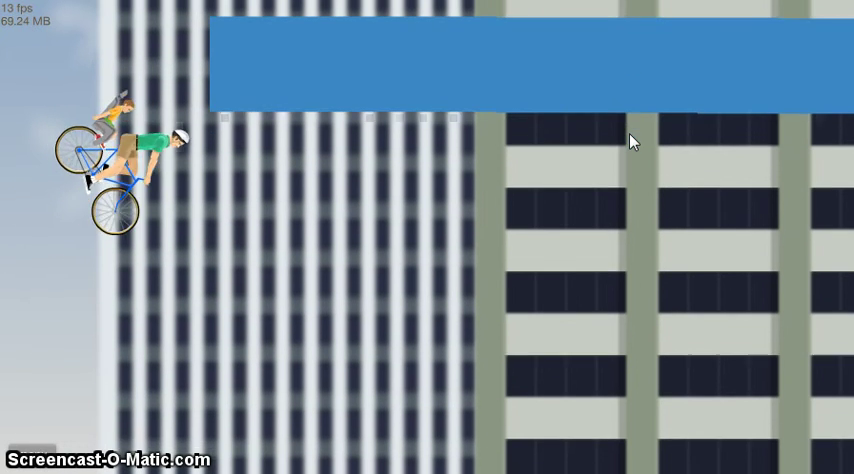
key("Left")
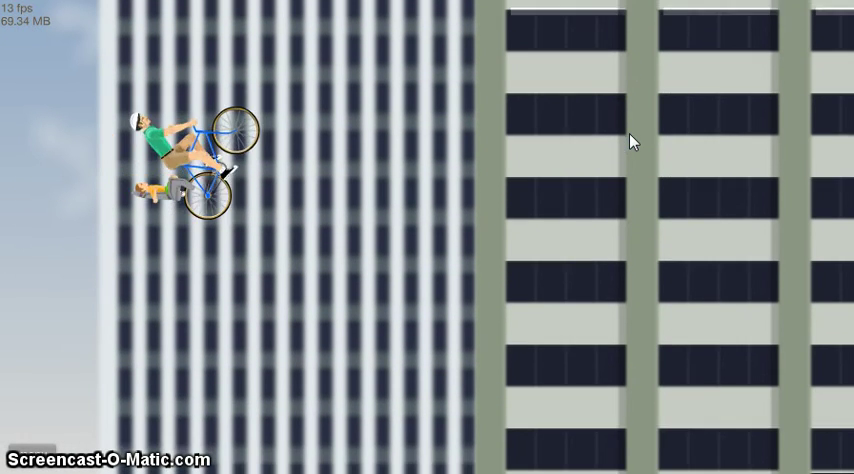
key("Left")
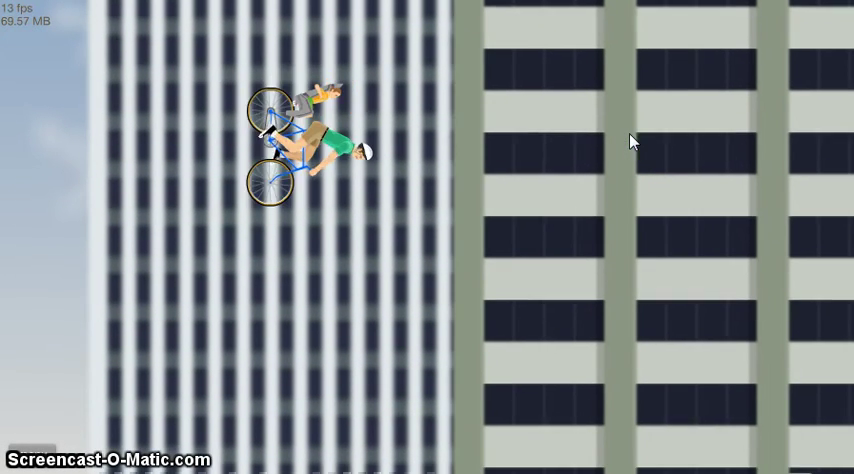
key("Left")
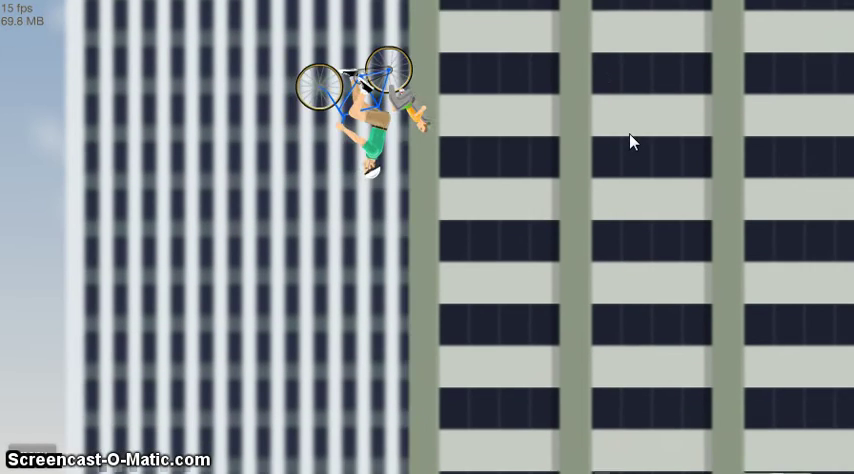
key("Left")
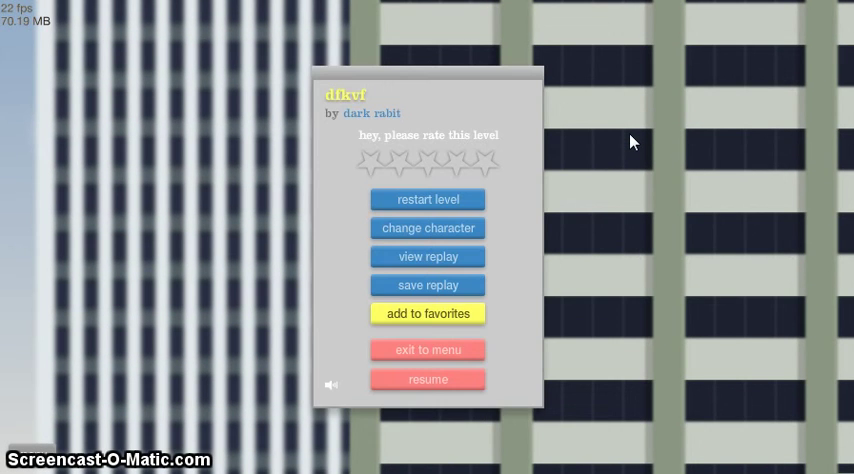
- Restart again, ride along the blue platform with a wheelie, then pause
key("Return")
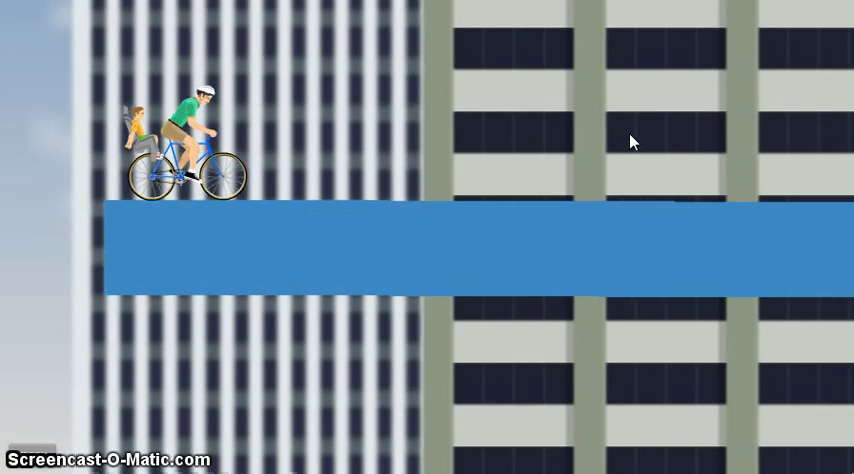
key("Up")
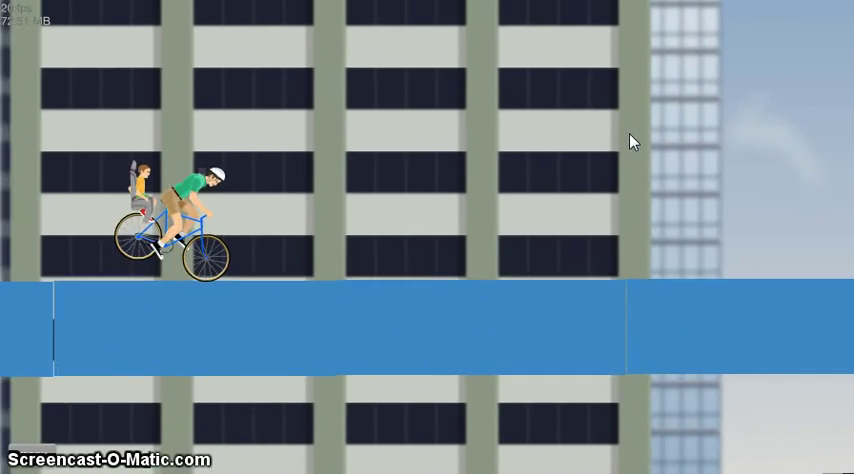
key("Left")
key("Right")
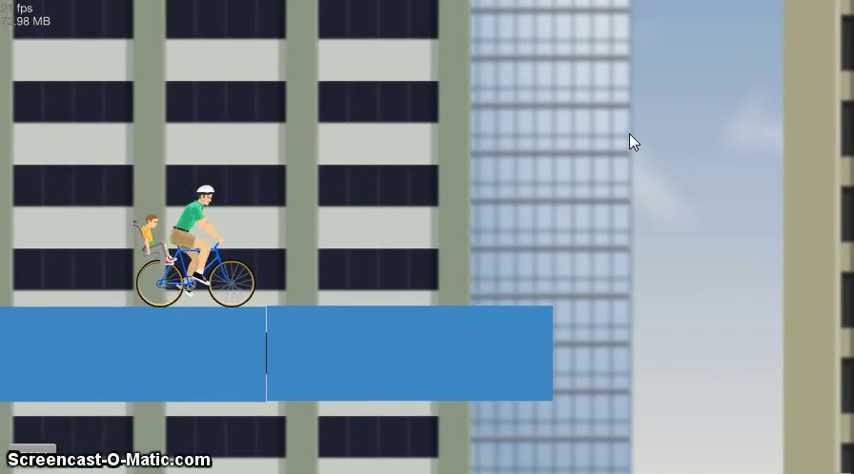
key("Left")
key("Down")
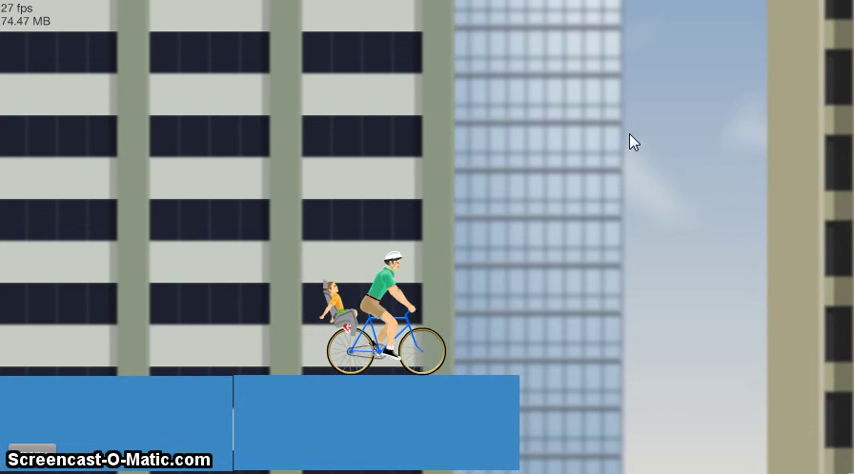
key("Up")
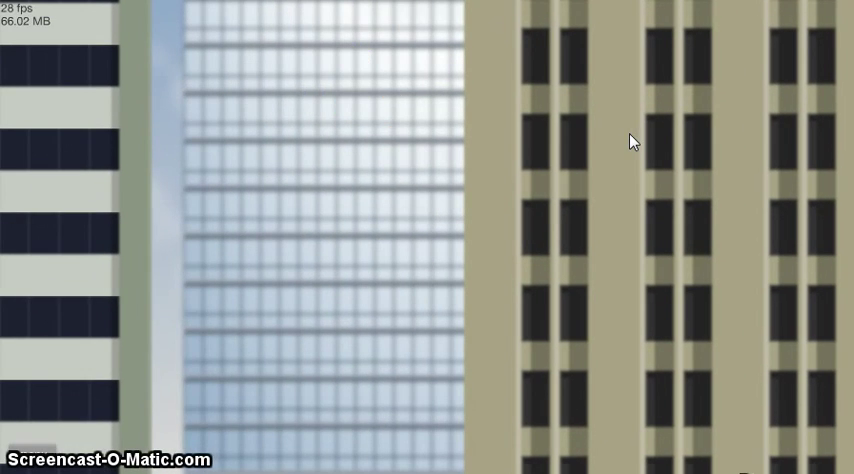
key("Escape")
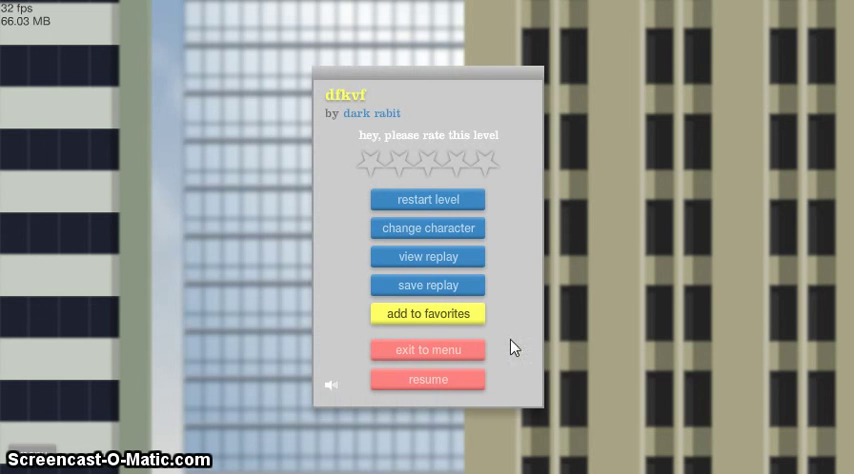
left_click(455, 356)
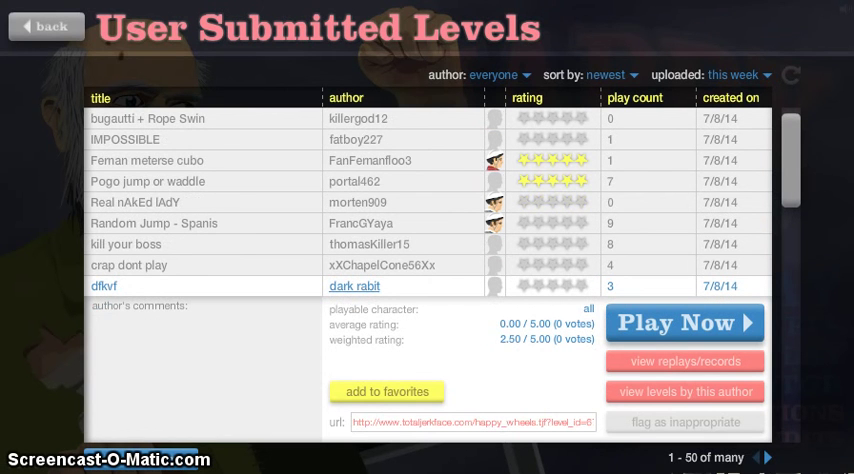